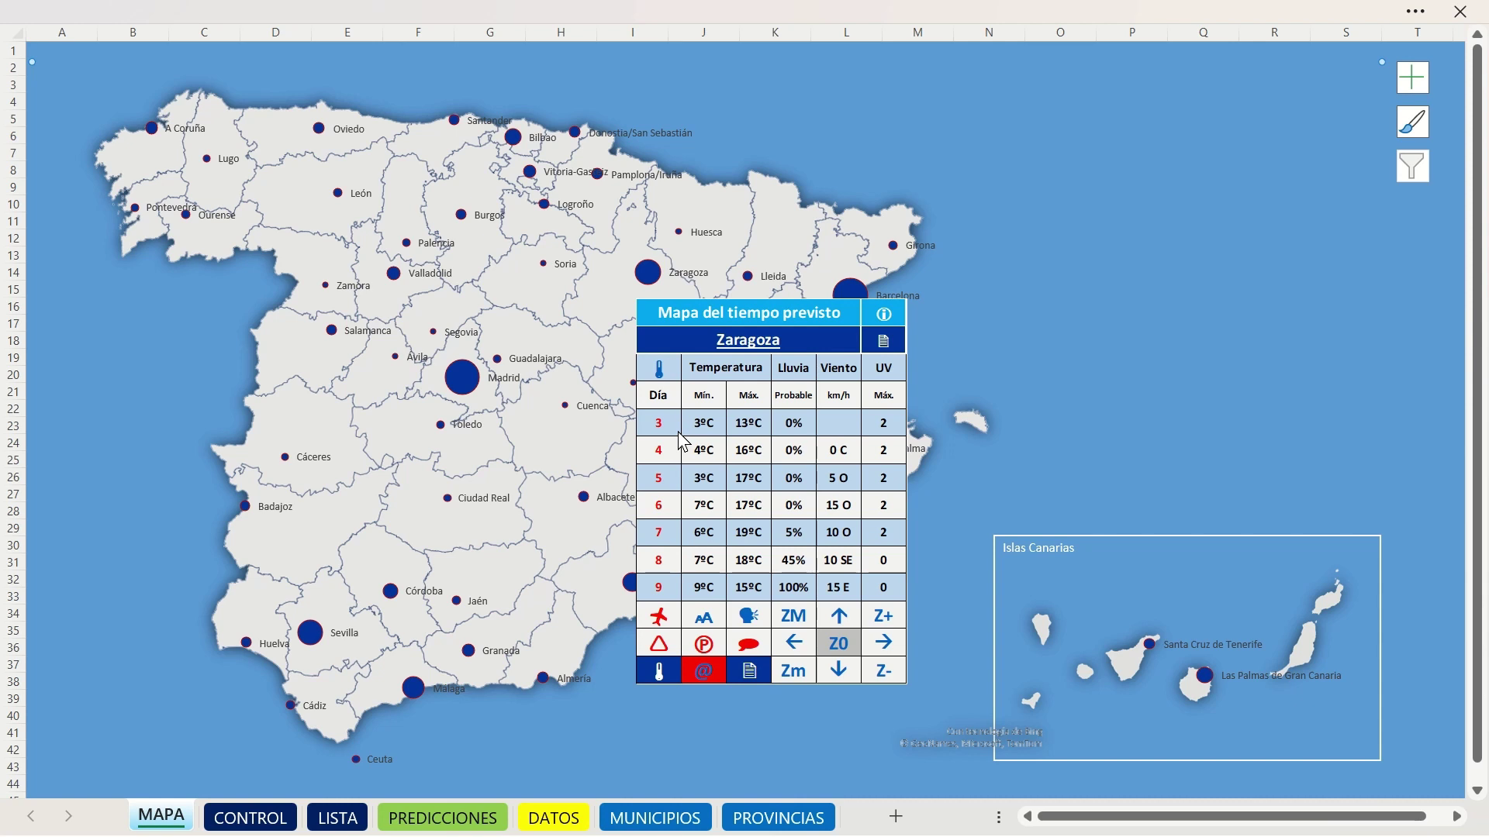
Toggle Zaragoza's panel to the Previsión atmosférica view of daily sky conditions
left_click(658, 669)
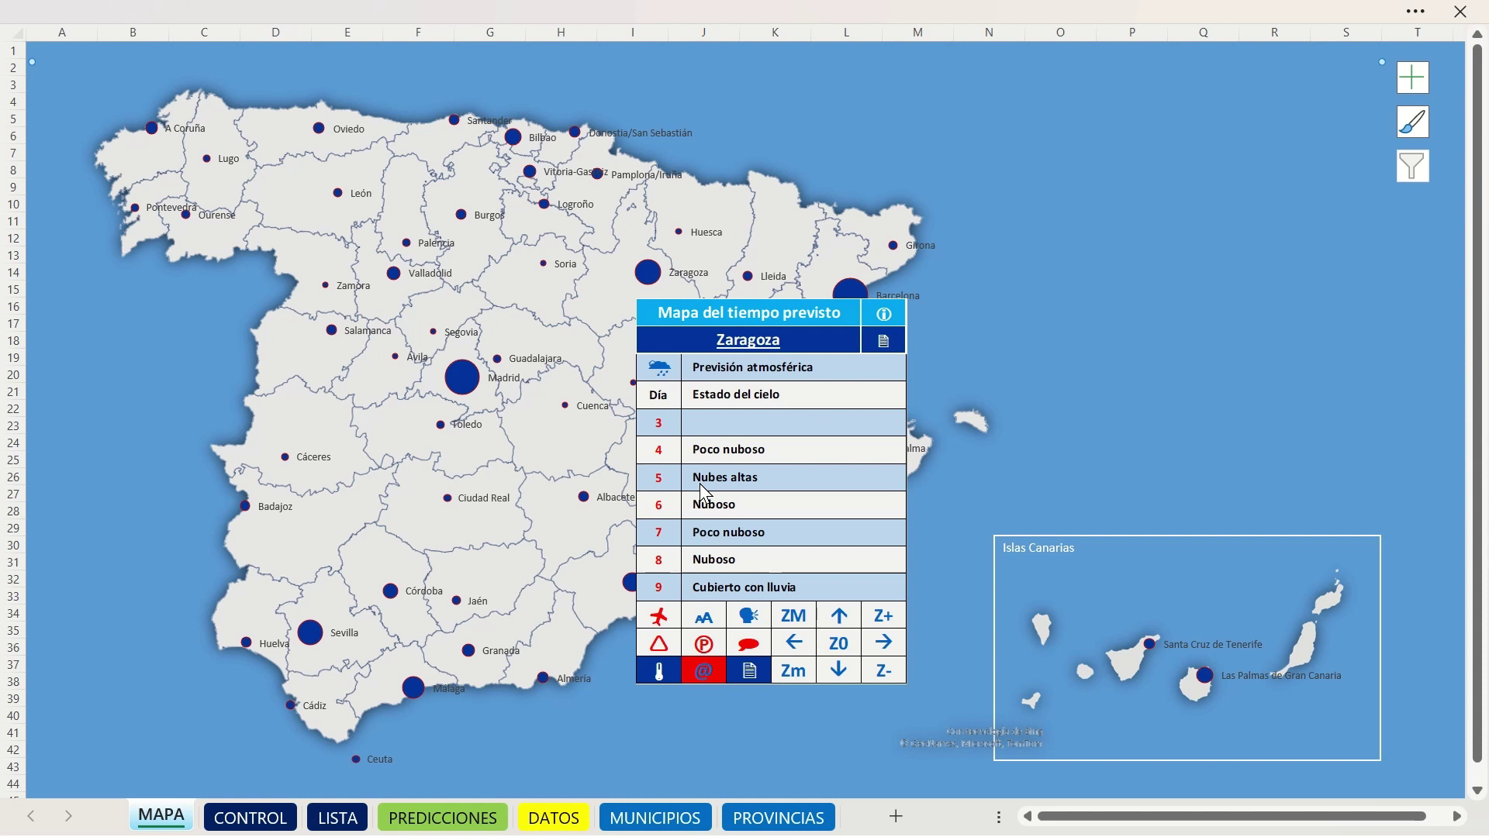
Show Zaragoza's municipality data: Aragón, altitude 208, population 673.010
left_click(663, 667)
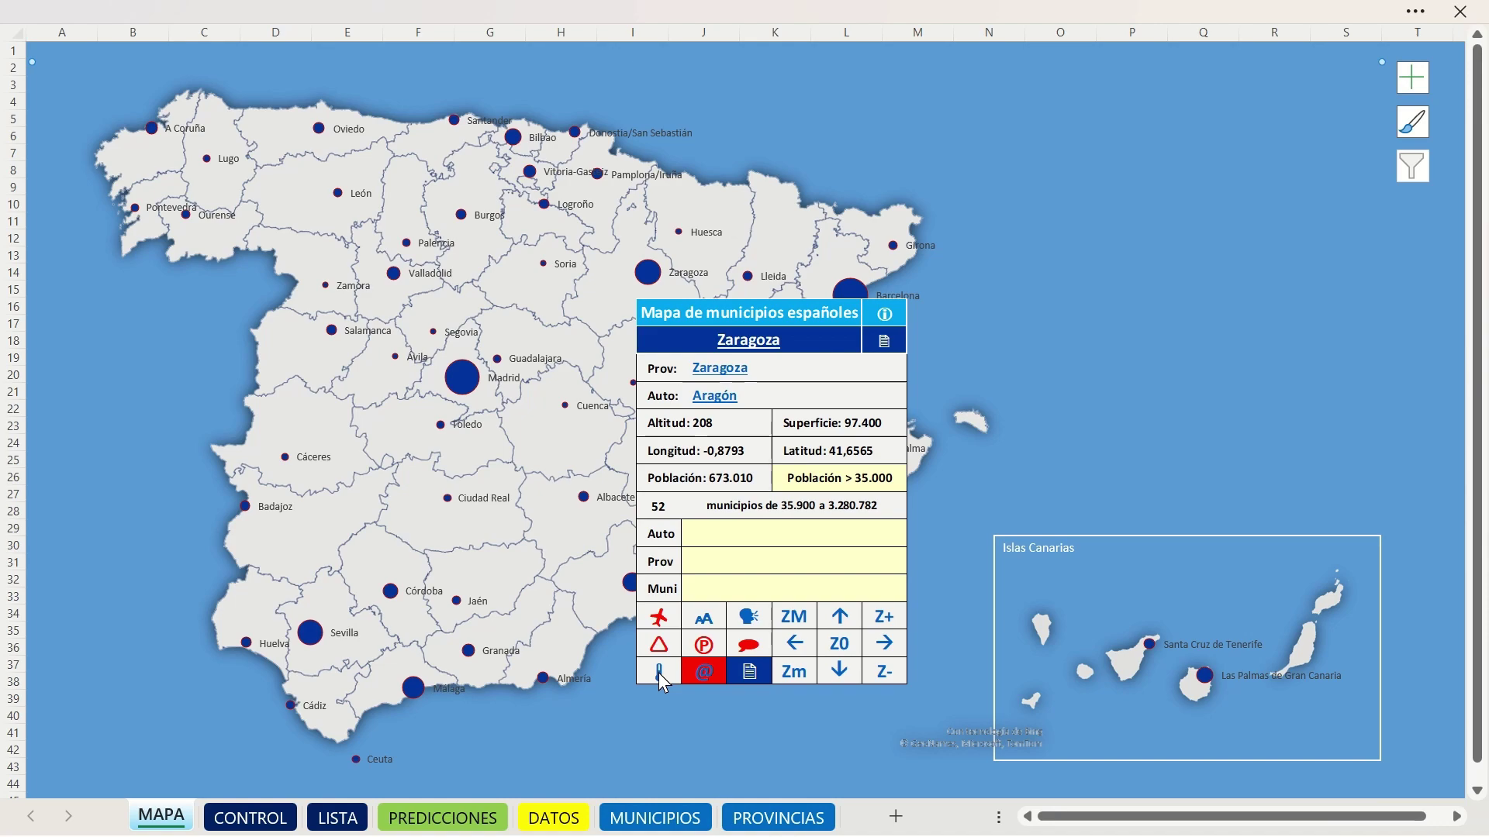
Return to Zaragoza's Mapa del tiempo previsto table for days 3–9
left_click(659, 672)
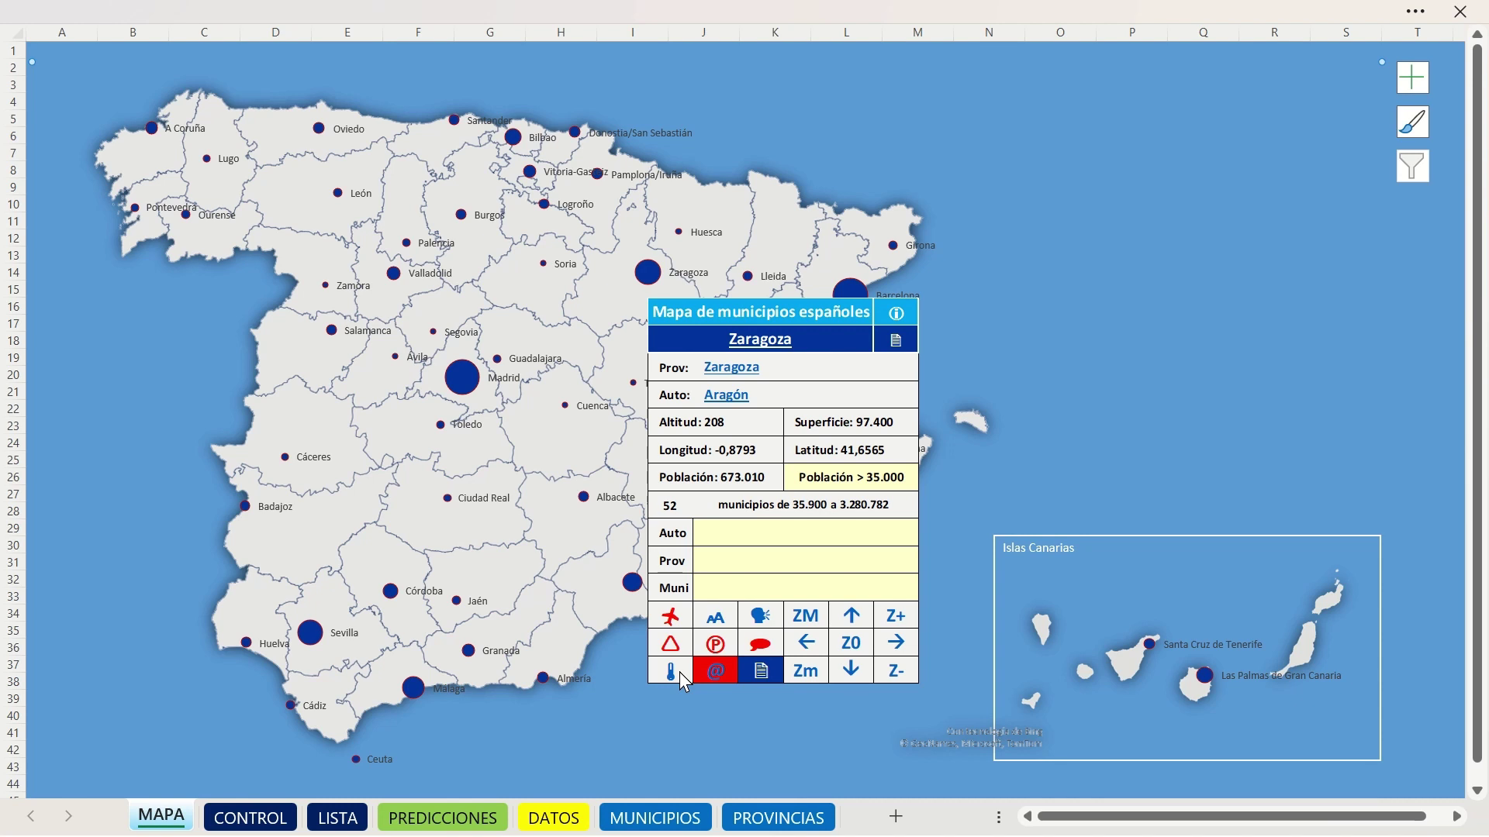
left_click(672, 670)
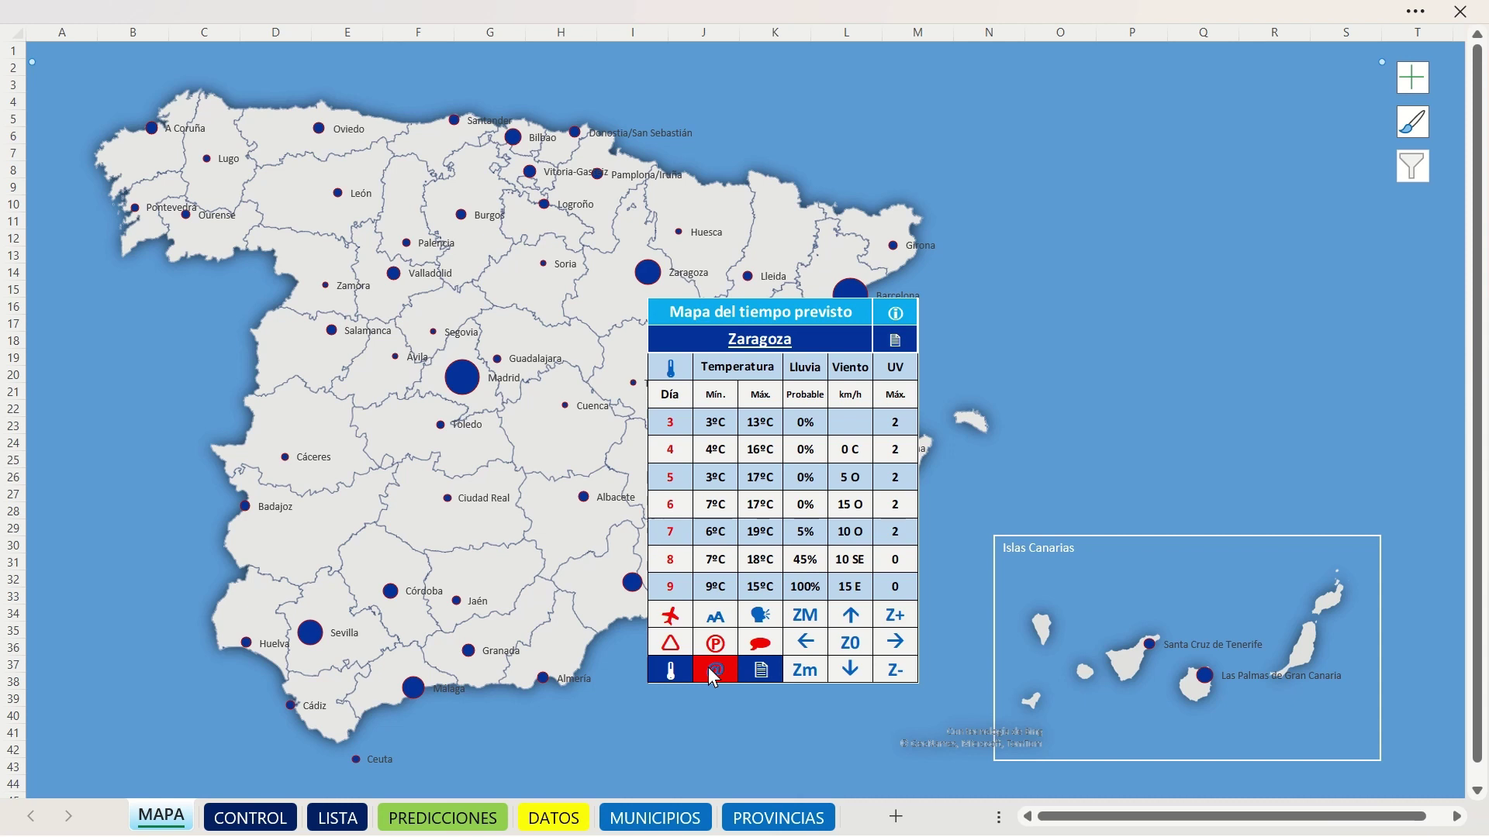
Refresh the forecast data, confirming Sí in the Predicción del tiempo dialog
left_click(709, 666)
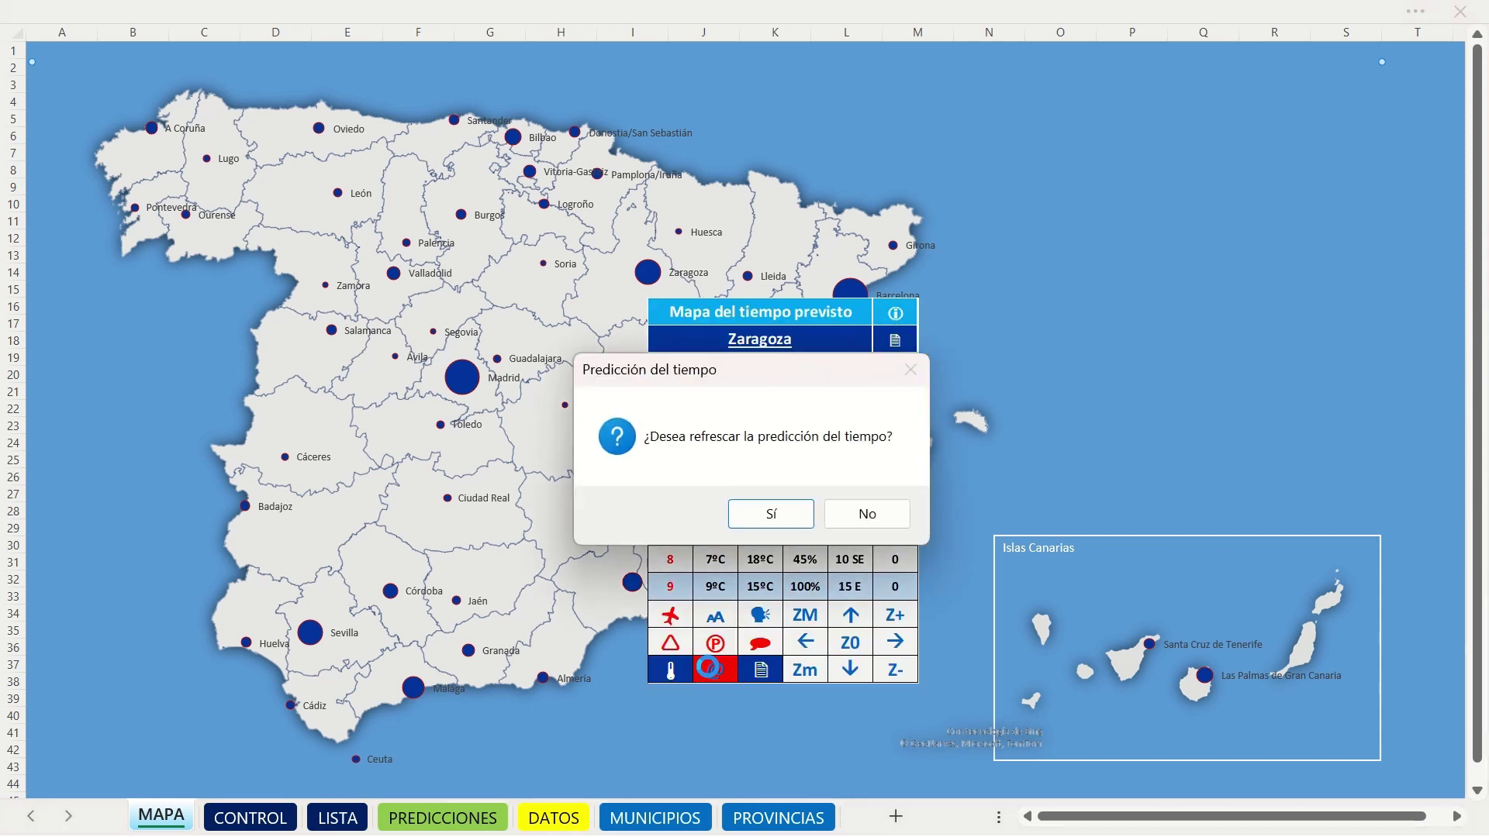
left_click(775, 516)
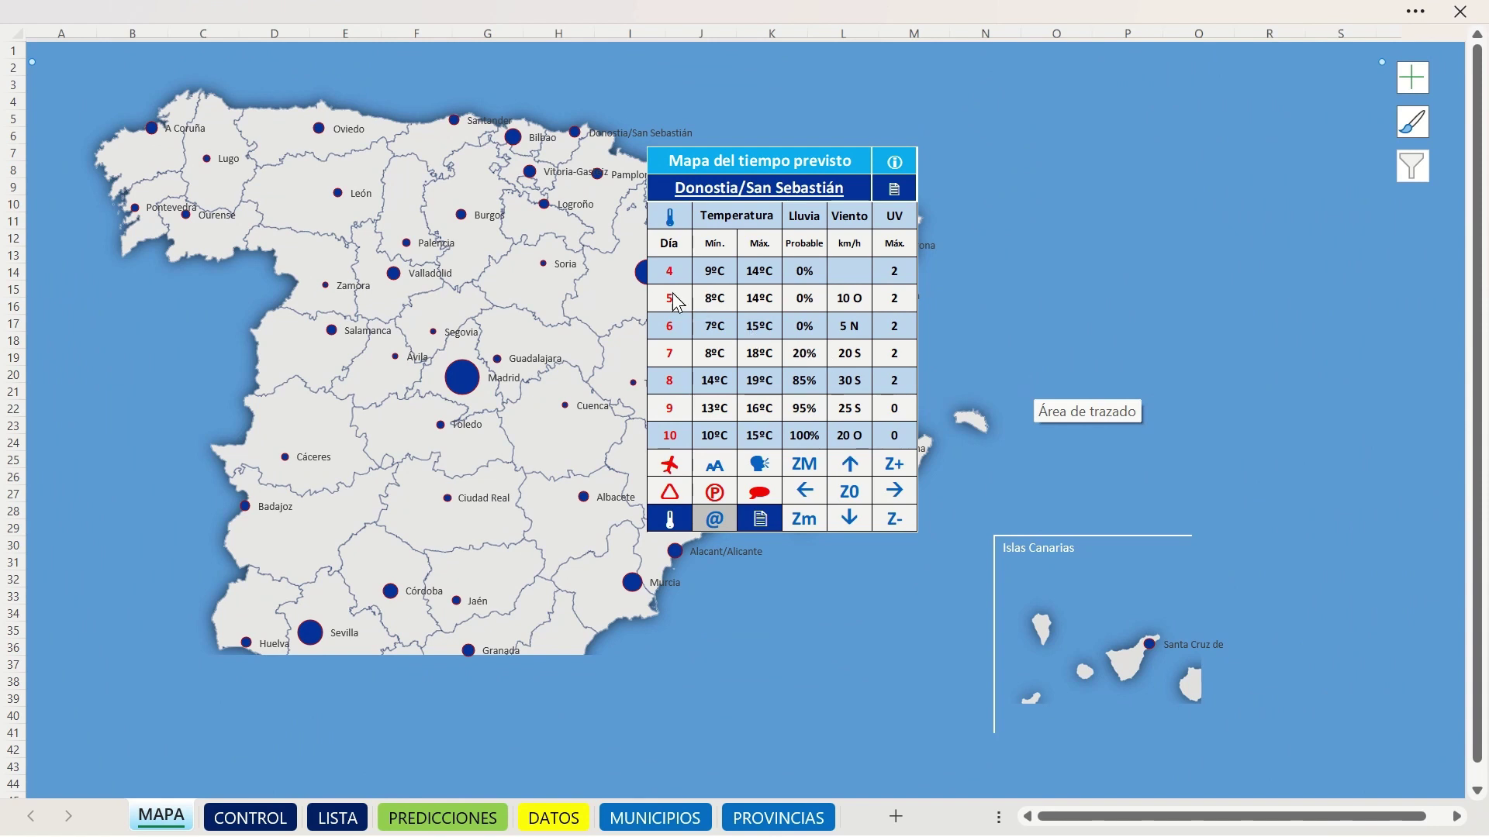
Select the Zaragoza dot to show its days 4–10 forecast, day 10 at 9–17ºC
left_click(648, 276)
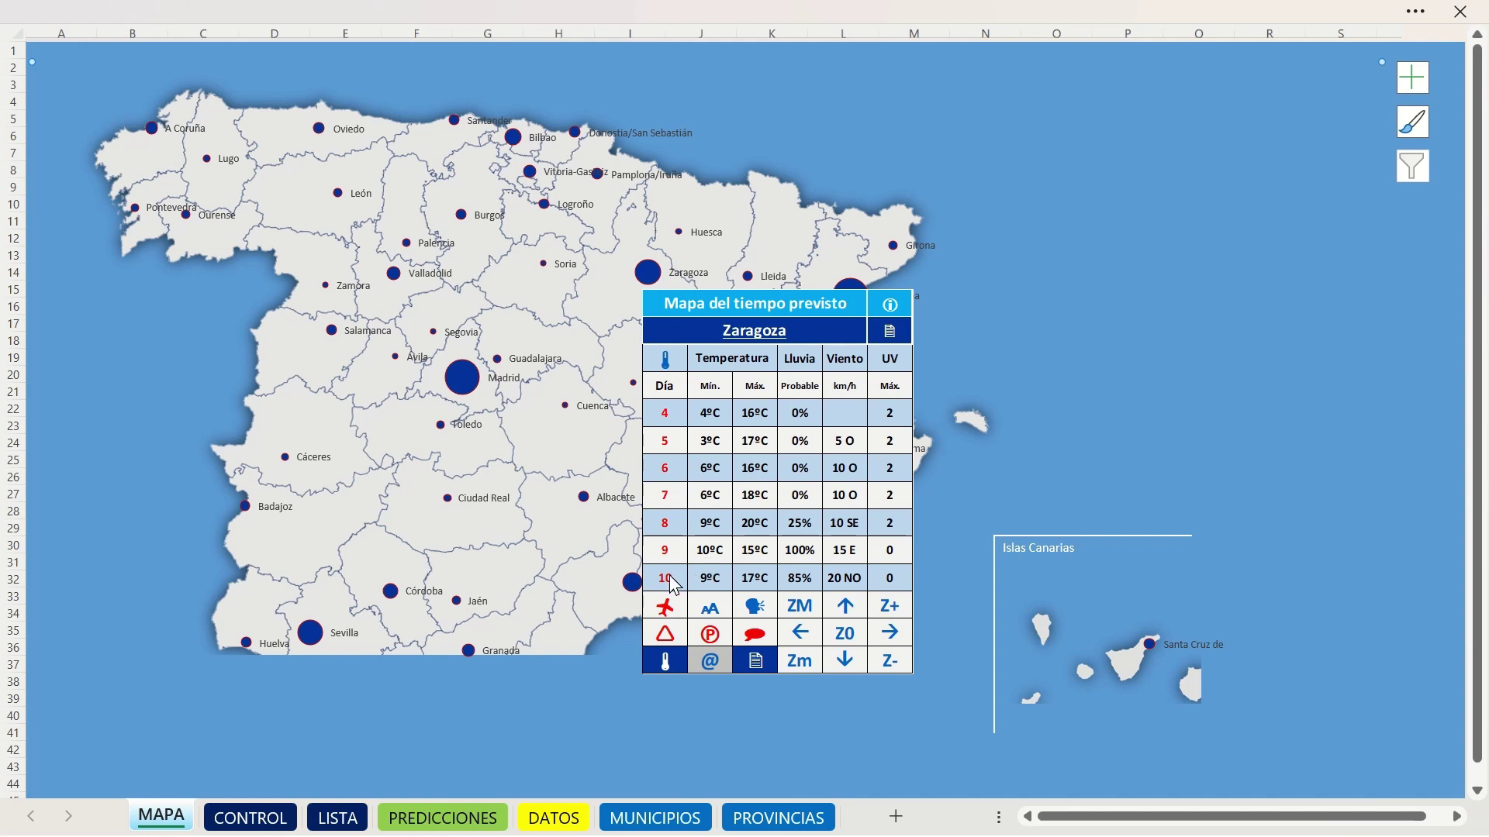
scroll(1036, 463, "down", 1)
scroll(1053, 465, "down", 4)
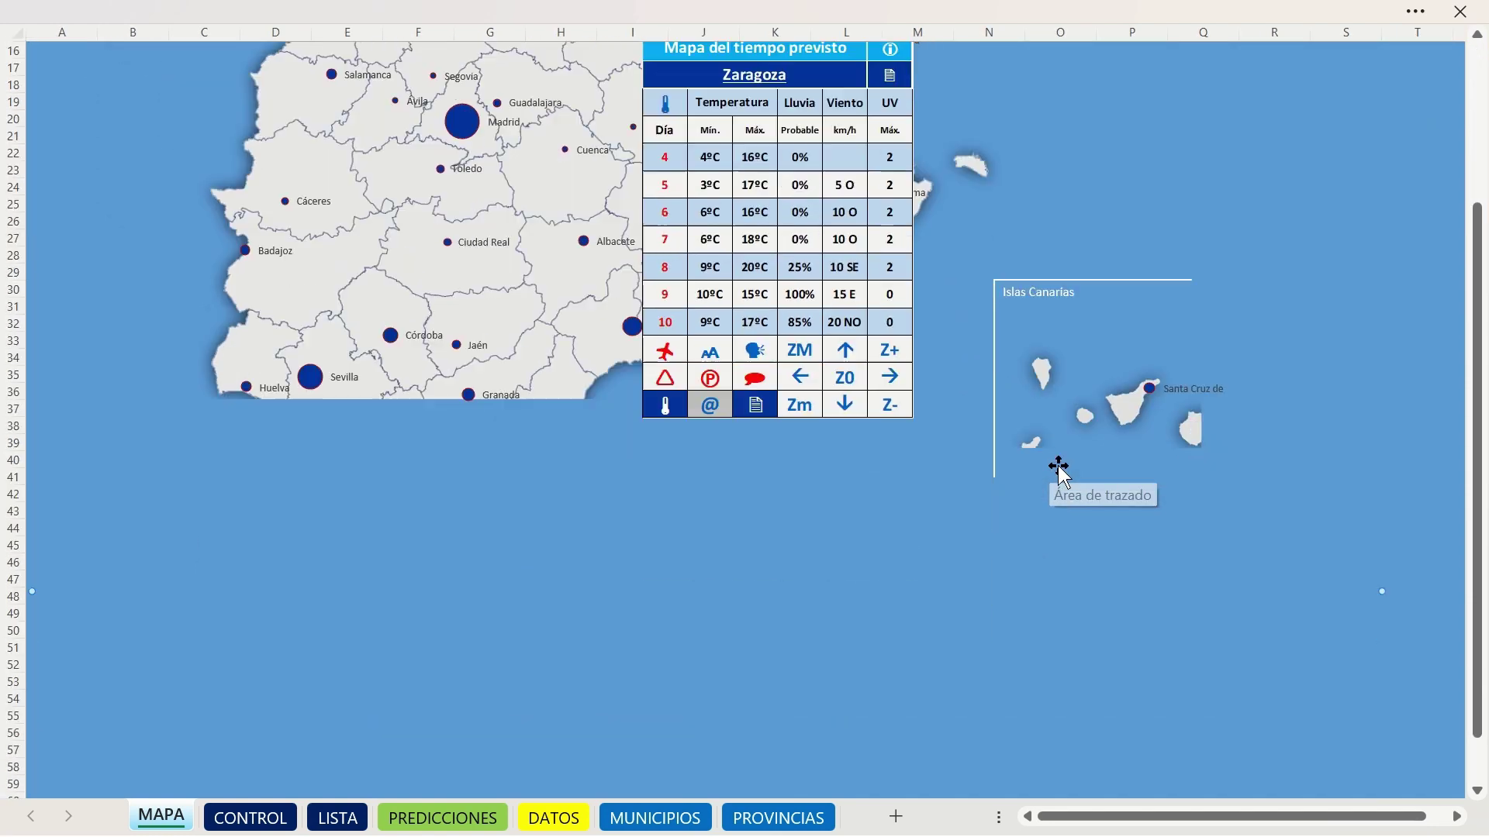
scroll(1053, 465, "down", 3)
scroll(1056, 469, "down", 2)
scroll(1056, 469, "down", 2)
scroll(1057, 469, "down", 2)
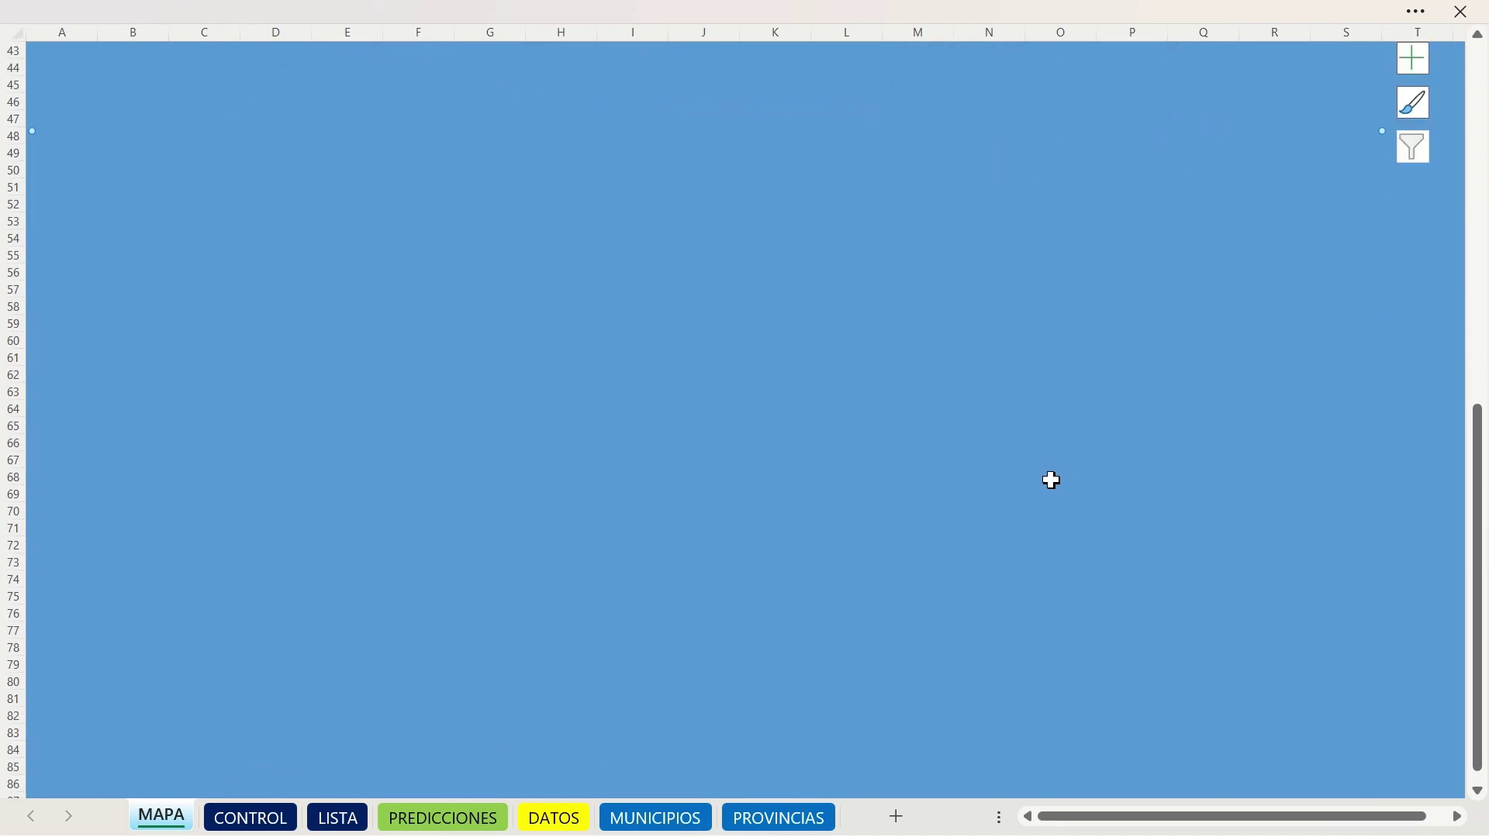
scroll(1055, 473, "up", 3)
scroll(1052, 481, "up", 4)
scroll(1051, 480, "up", 1)
scroll(1051, 481, "up", 2)
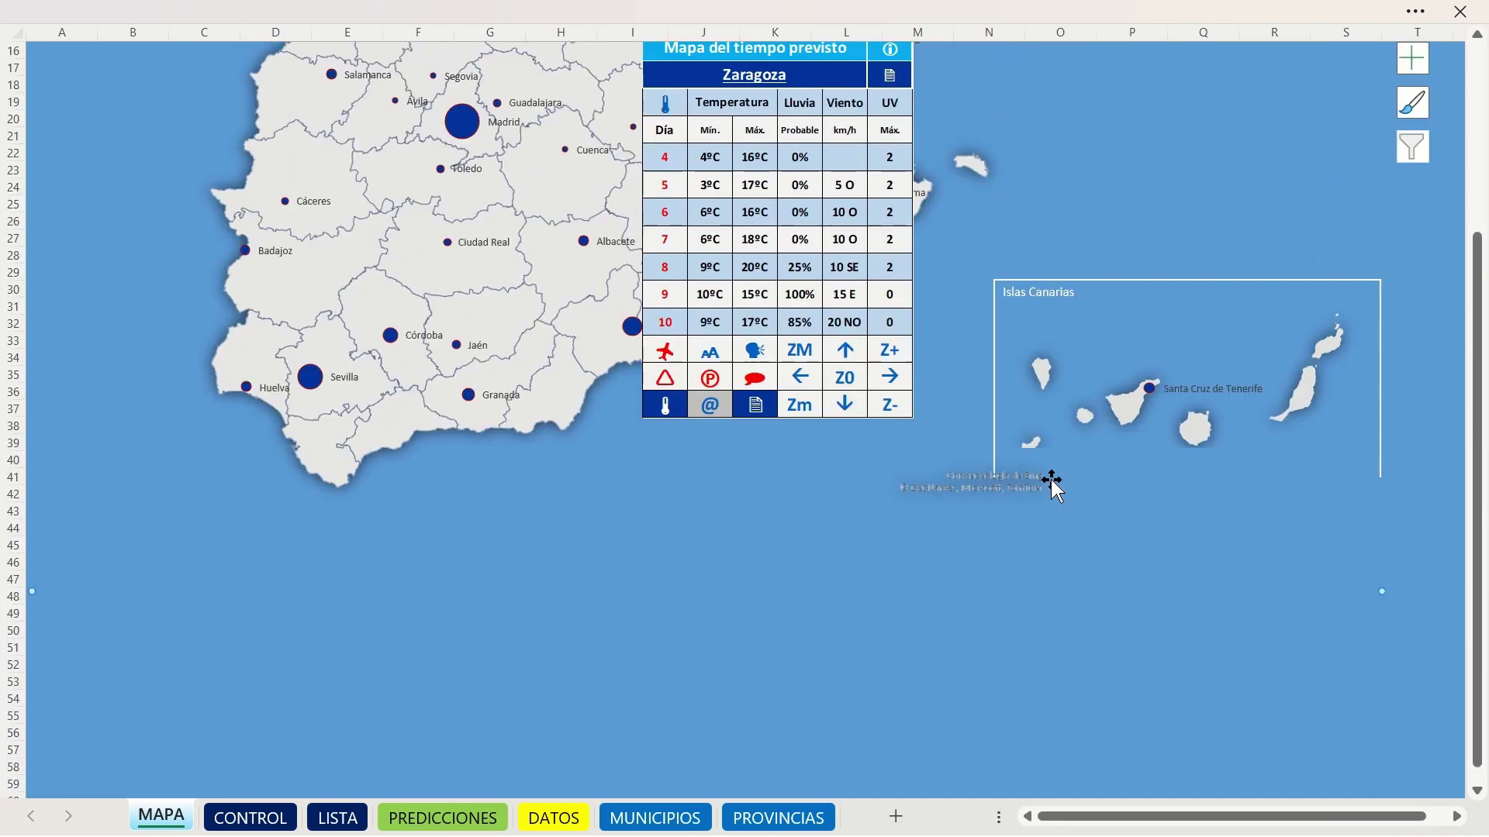
scroll(1051, 481, "up", 1)
scroll(1053, 482, "up", 2)
scroll(1053, 483, "up", 2)
scroll(1053, 482, "up", 1)
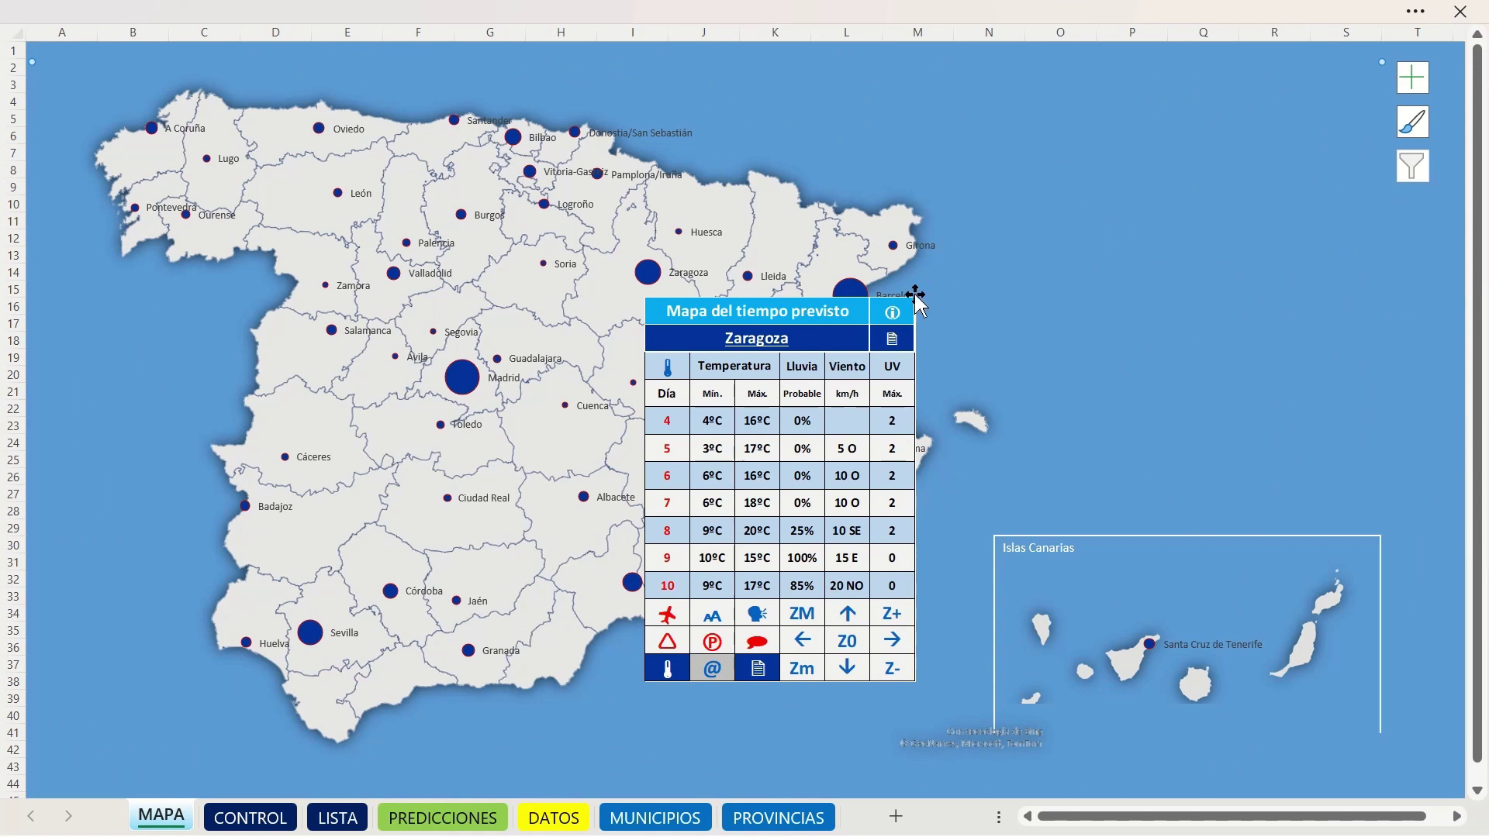
Check the Barcelona, Lleida and Zaragoza forecasts, ending on Madrid's days 4–10 outlook
left_click(904, 298)
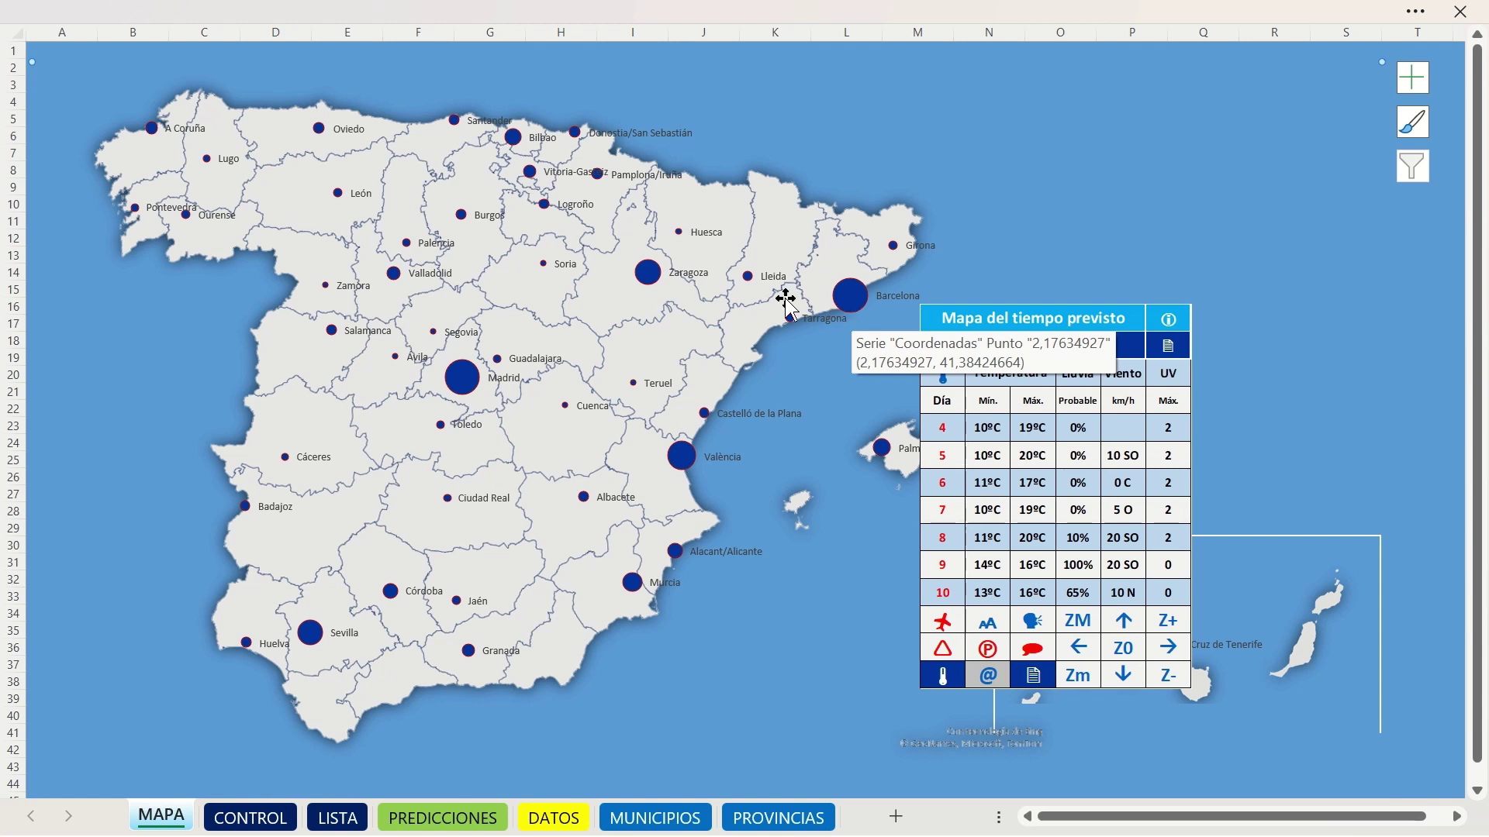
left_click(763, 273)
left_click(649, 272)
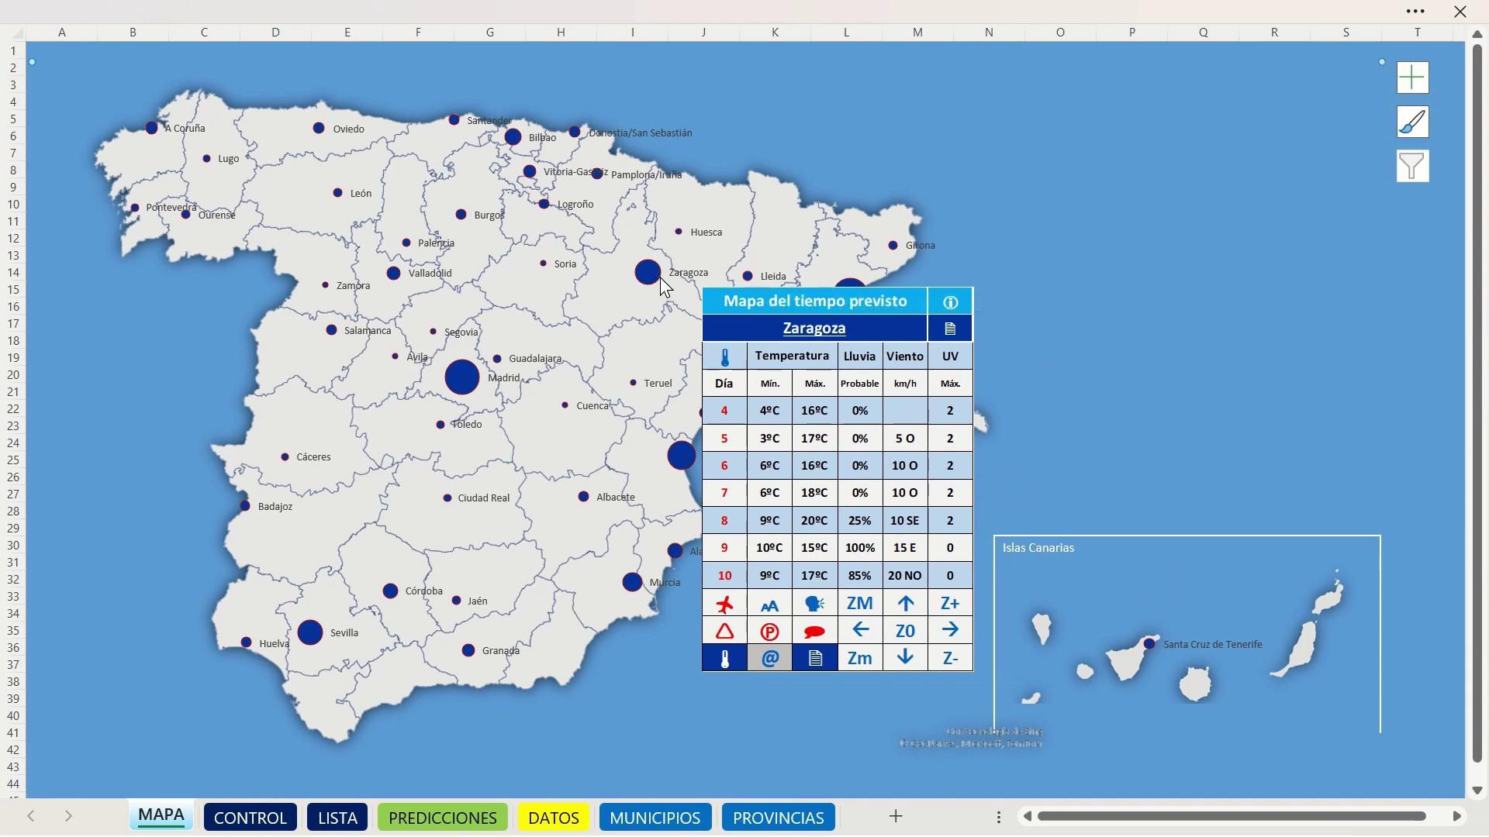
left_click(457, 378)
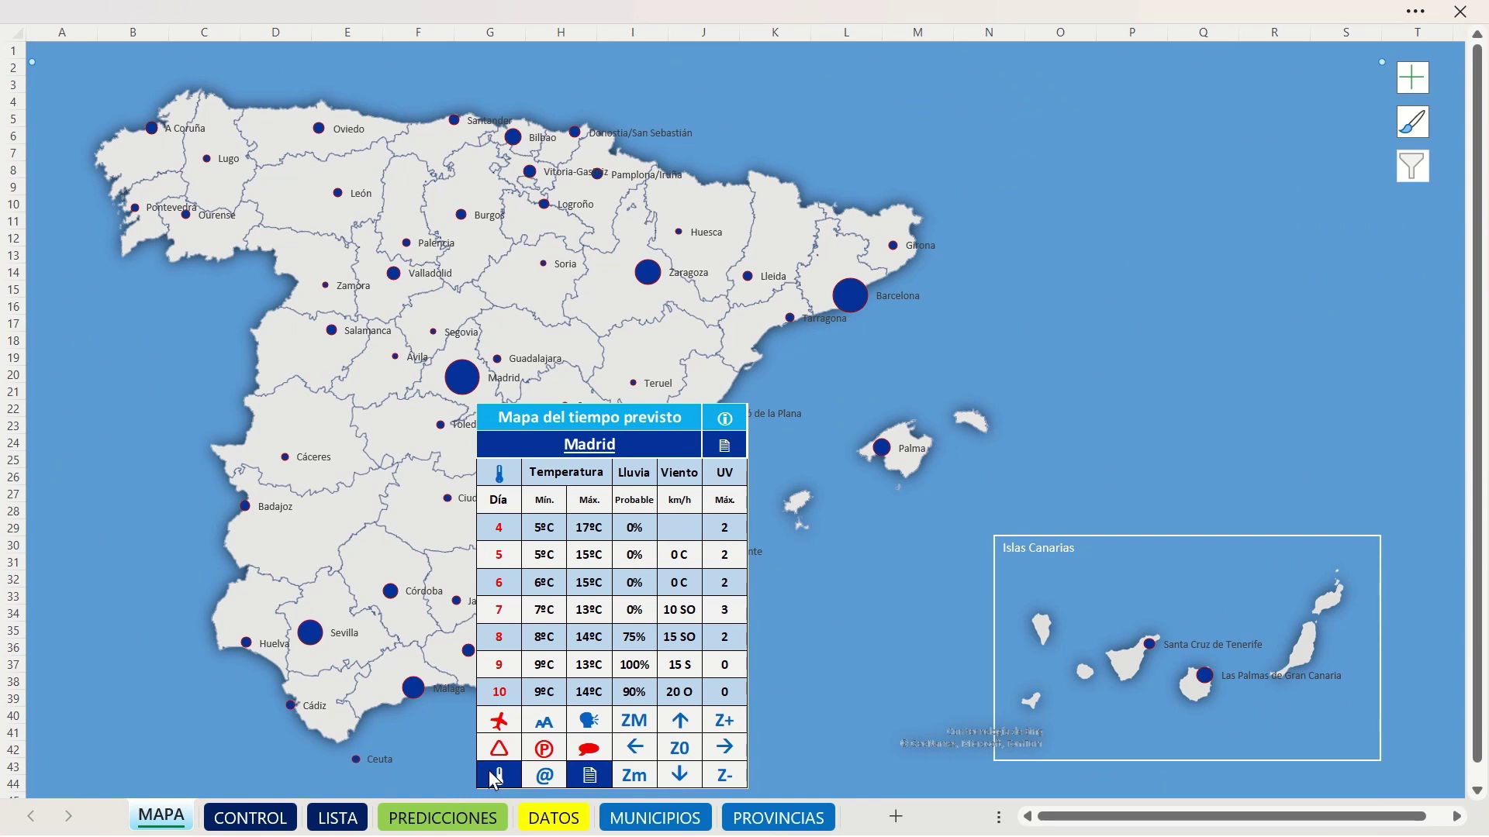
Switch the panel to the Previsión atmosférica sky-state outlook
left_click(494, 778)
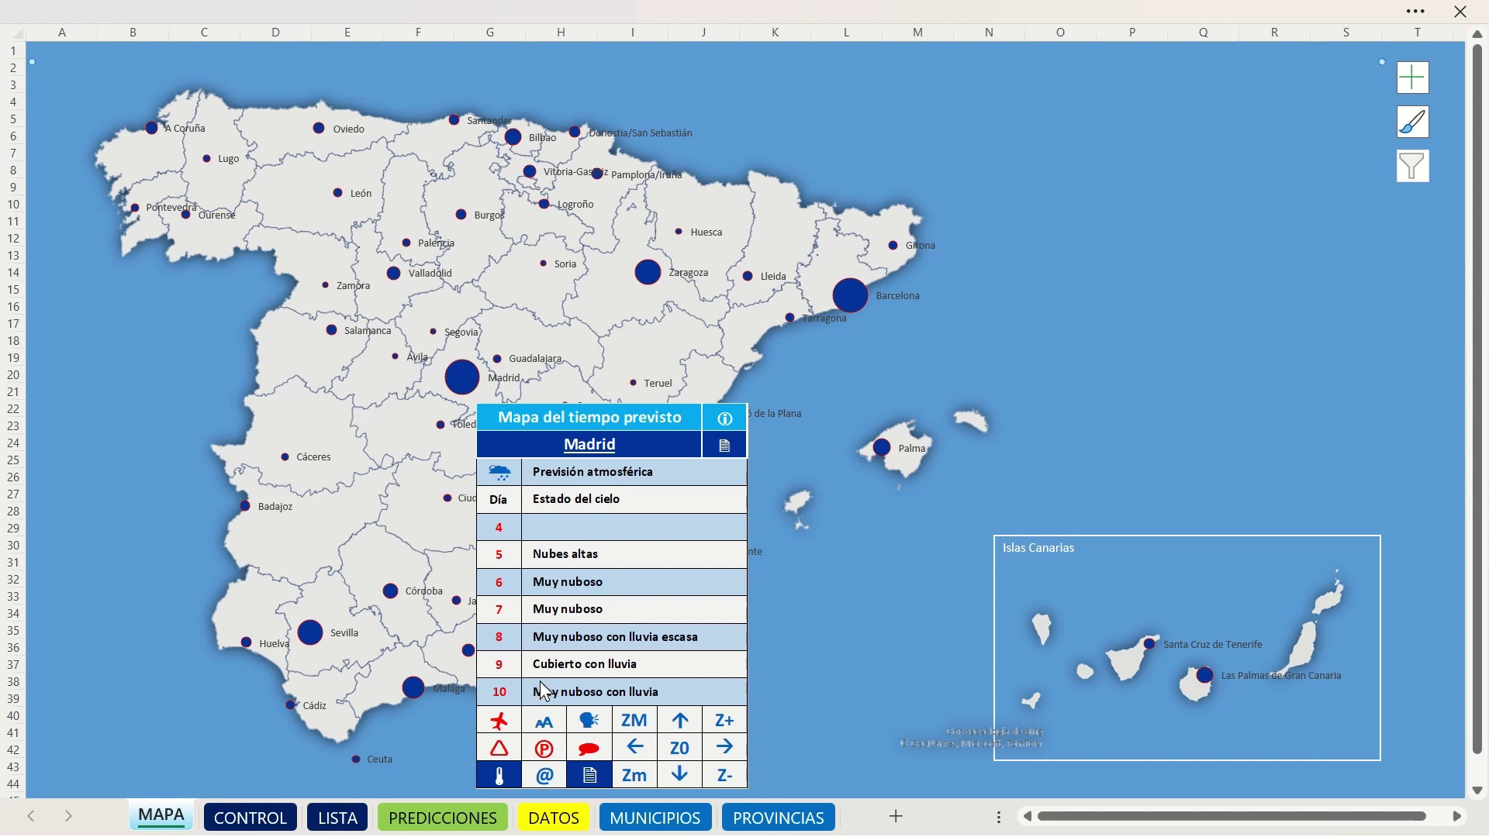
Plot every municipality as a dot on the Spain map
left_click(583, 774)
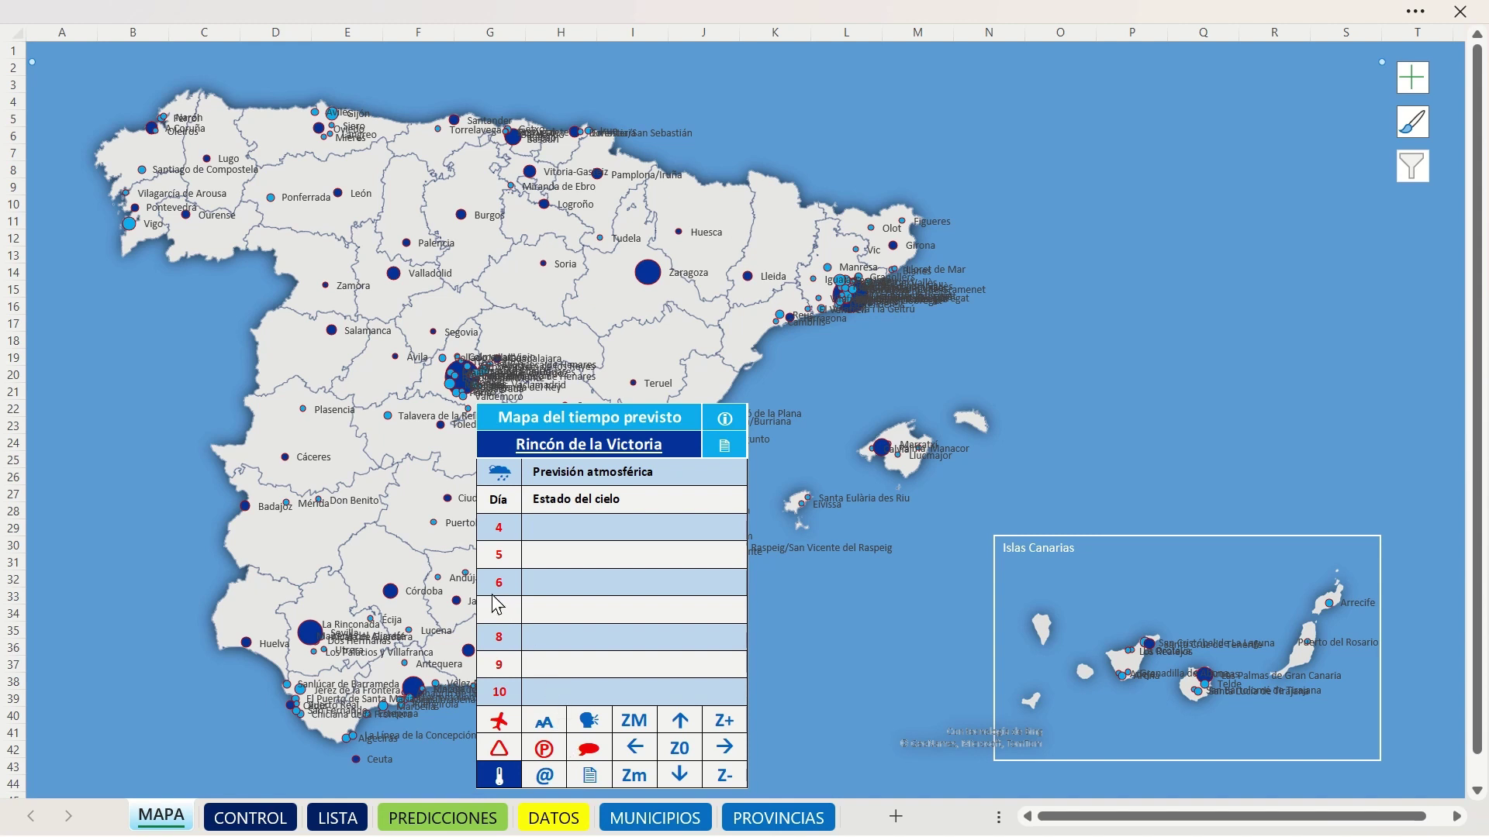
View sky forecasts for Jaén, Andújar, Linares, Puertollano and Ciudad Real, finishing on Zaragoza
left_click(456, 601)
left_click(432, 596)
left_click(469, 577)
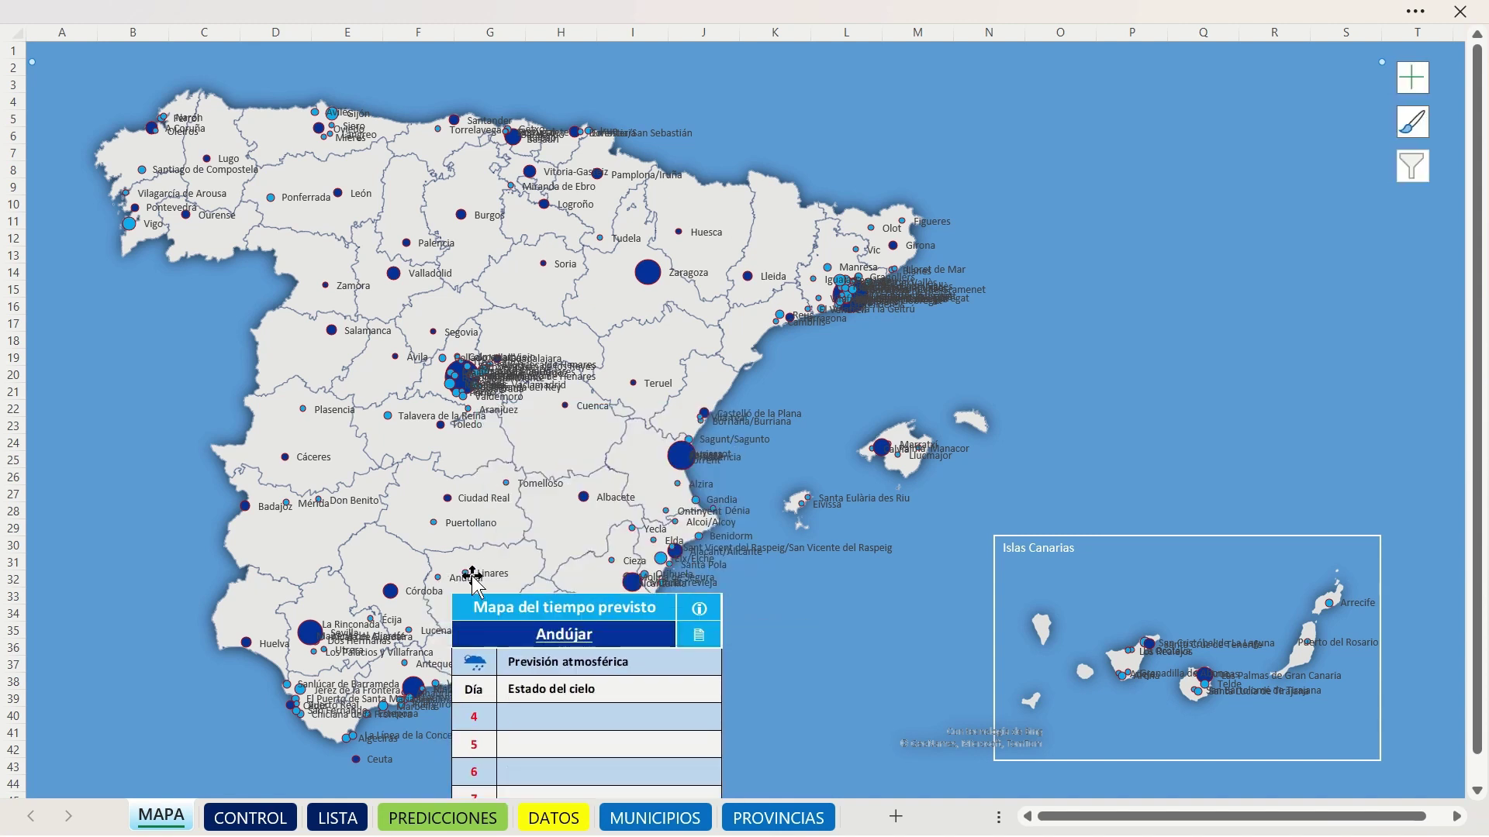
left_click(469, 575)
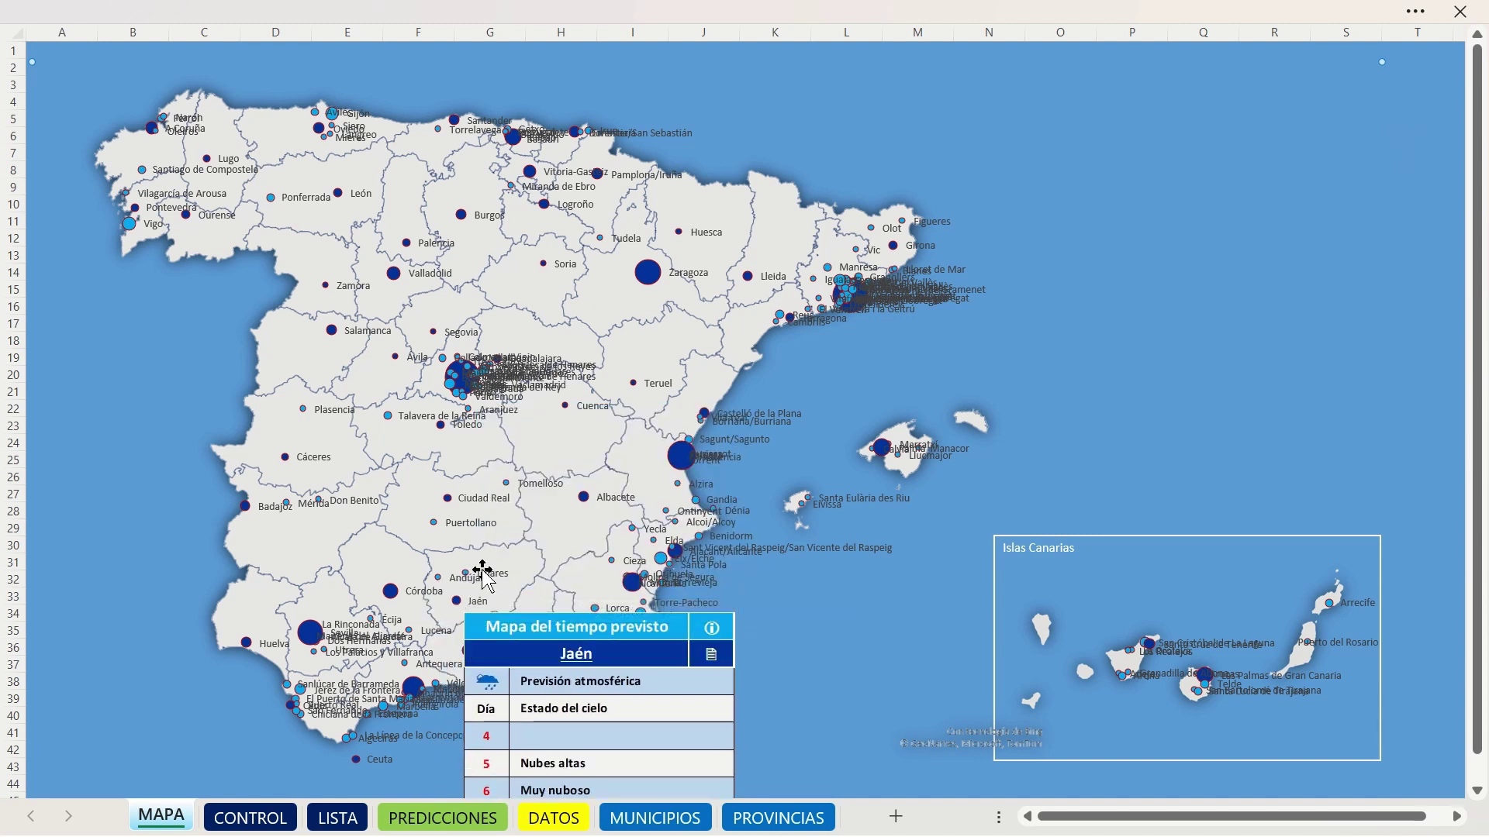
left_click(484, 530)
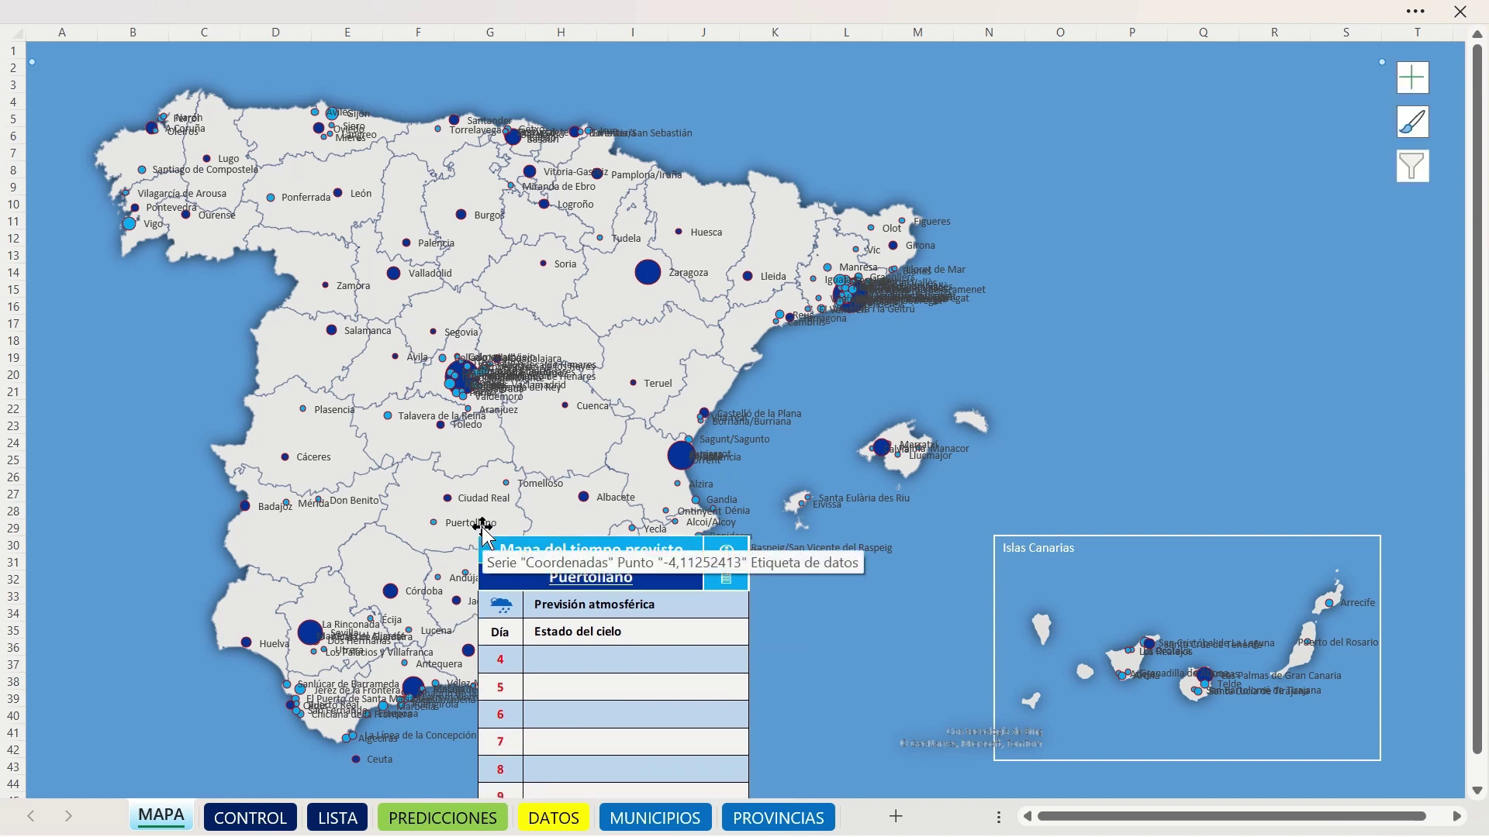
left_click(483, 503)
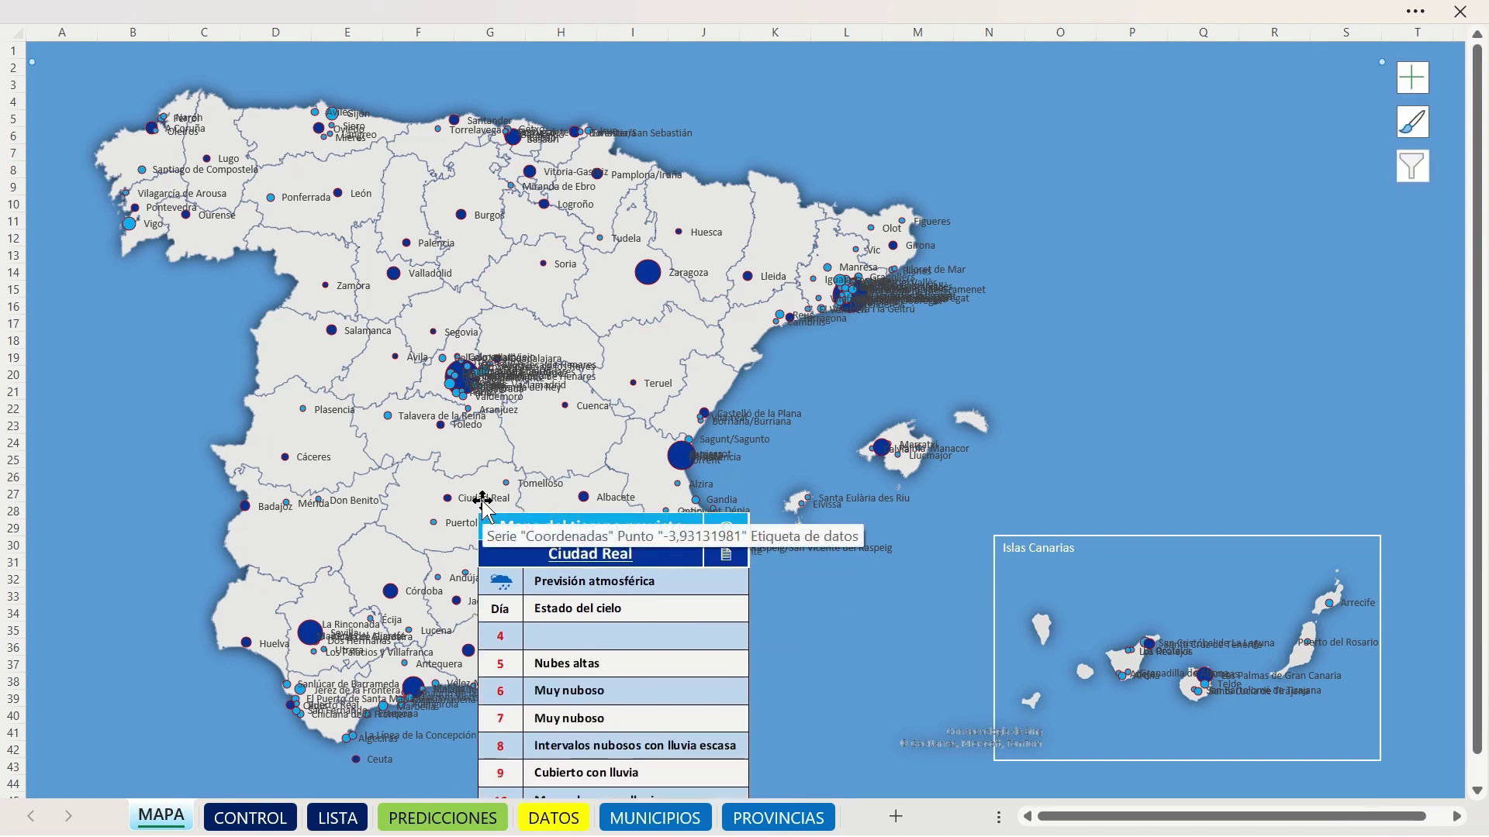
left_click(463, 524)
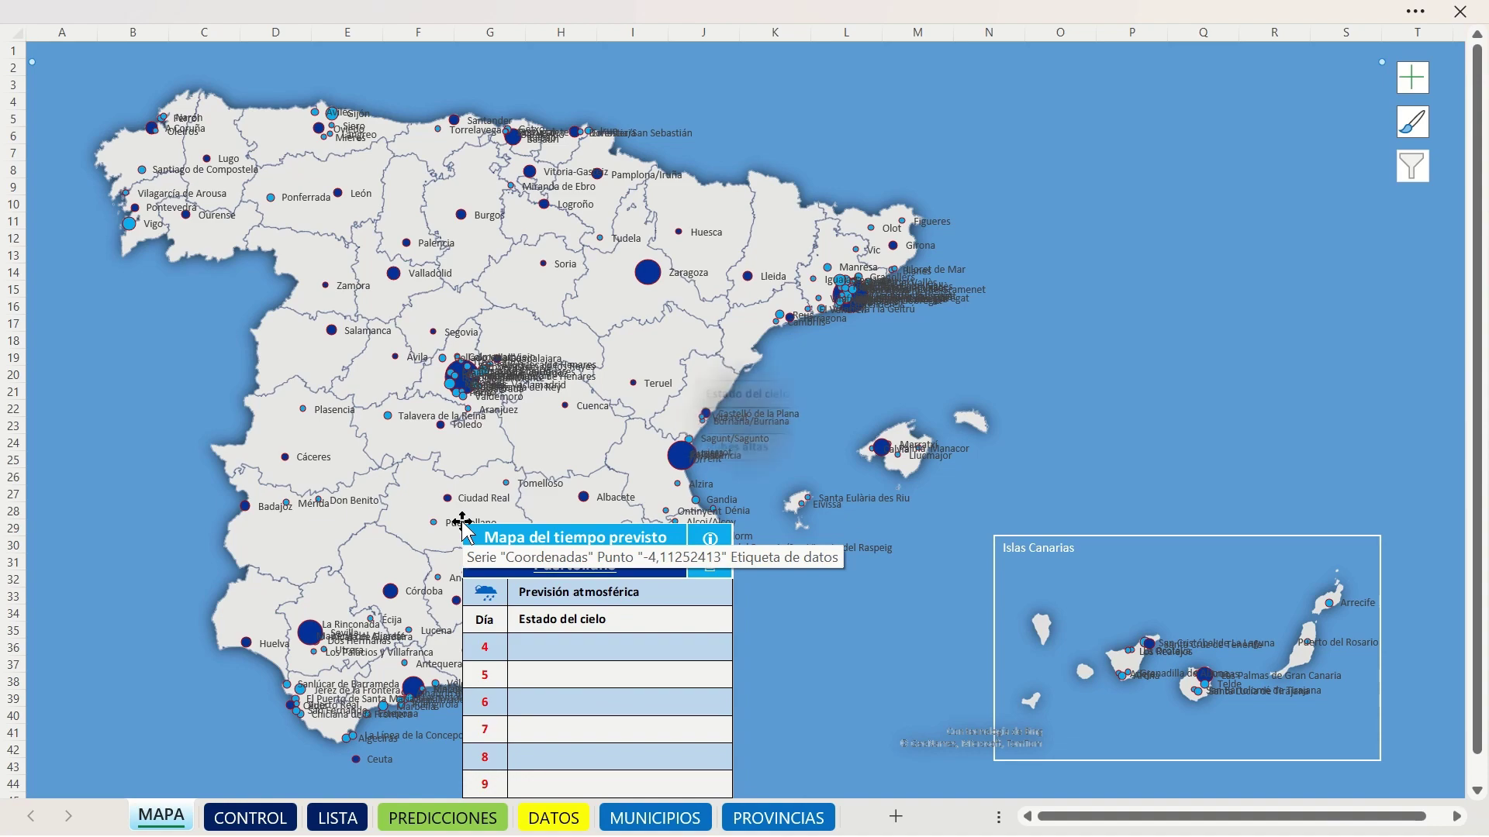
left_click(648, 273)
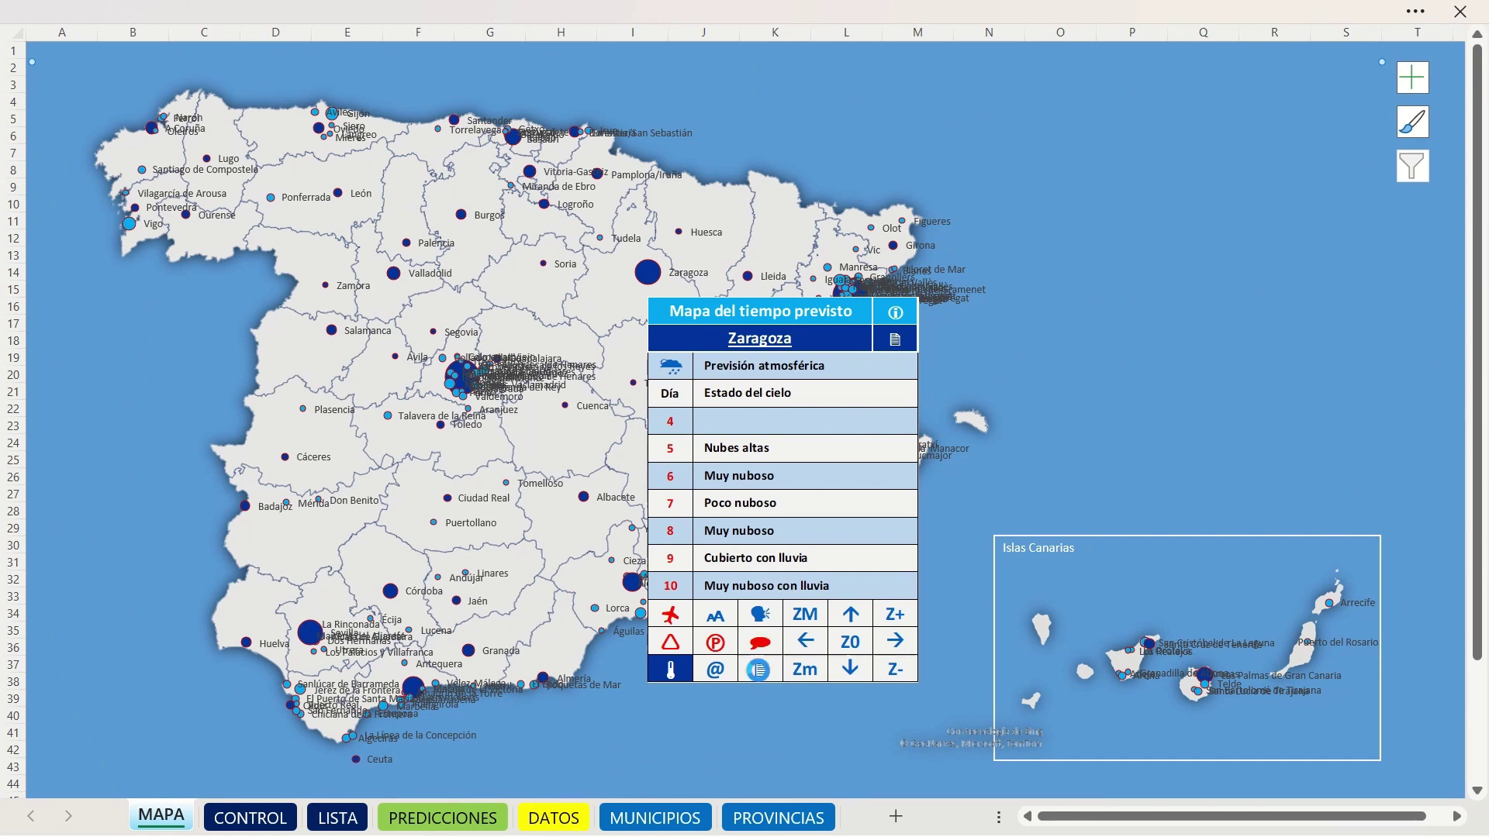
Hide the extra municipalities, leaving the main cities and Donostia/San Sebastián's sky outlook
left_click(759, 668)
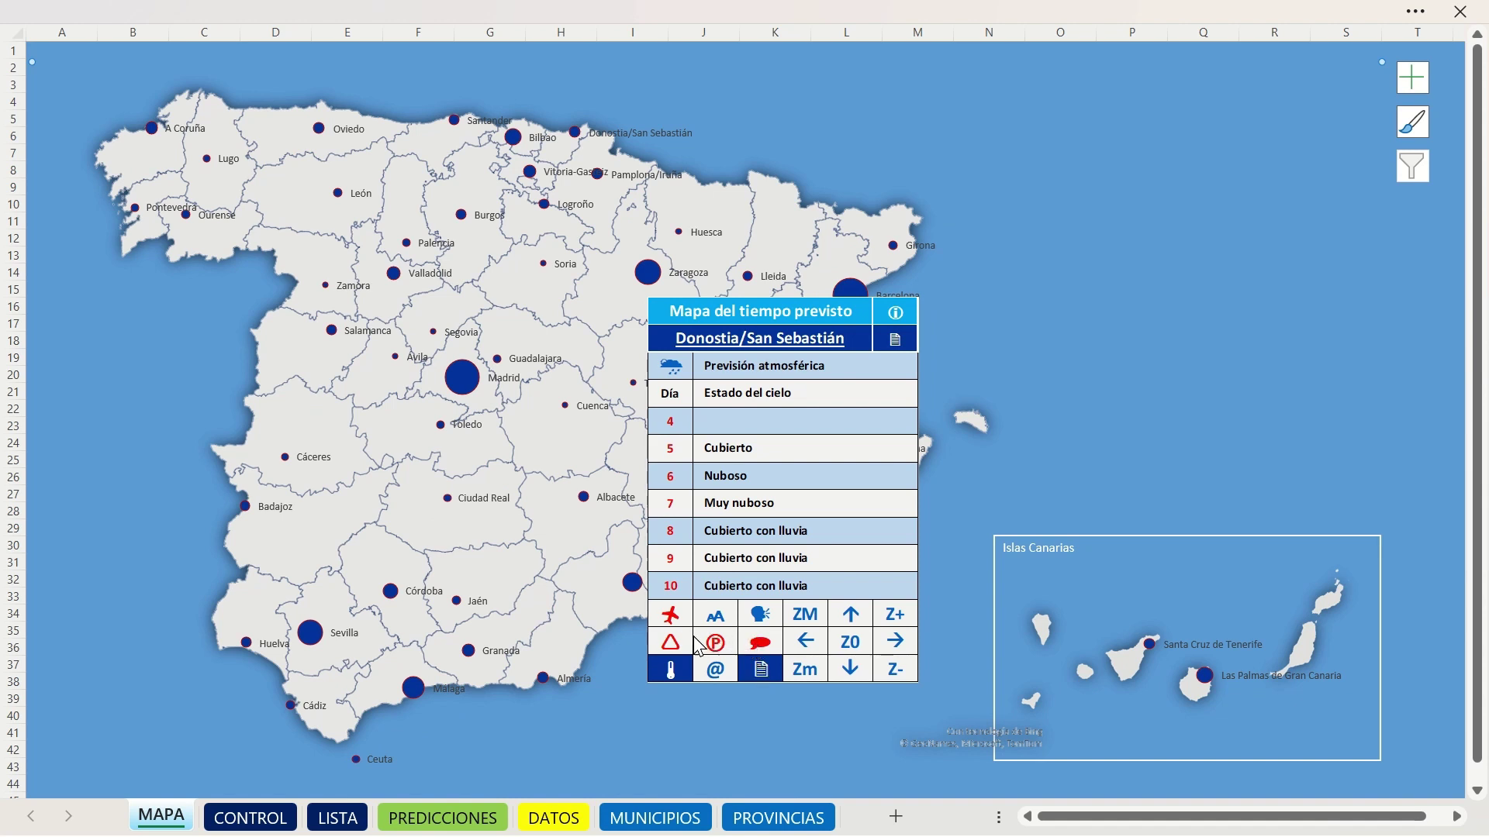
Cycle Donostia's panel through municipality details and forecast table back to the sky-state outlook
left_click(668, 671)
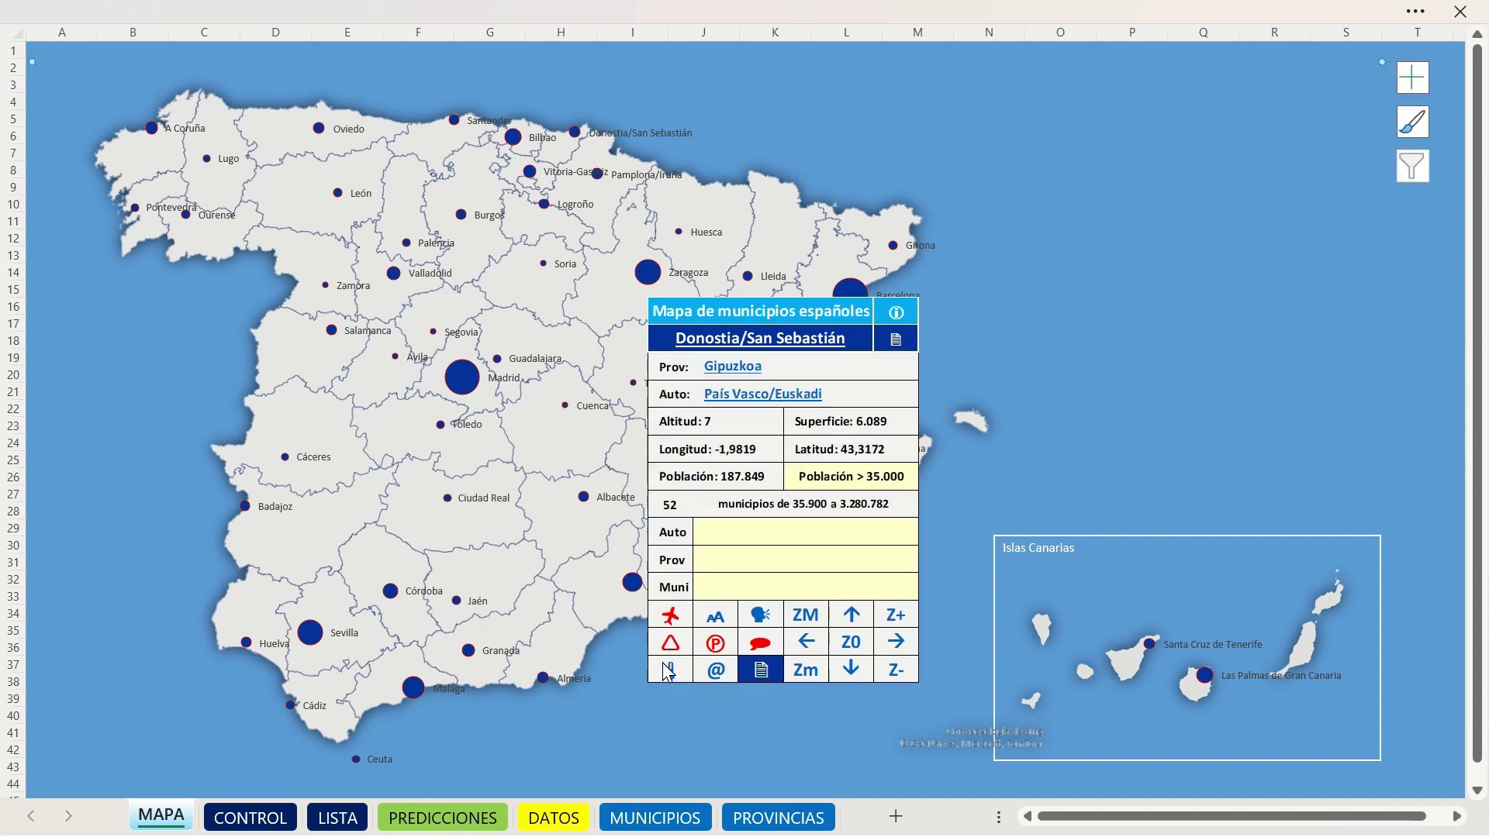
left_click(668, 671)
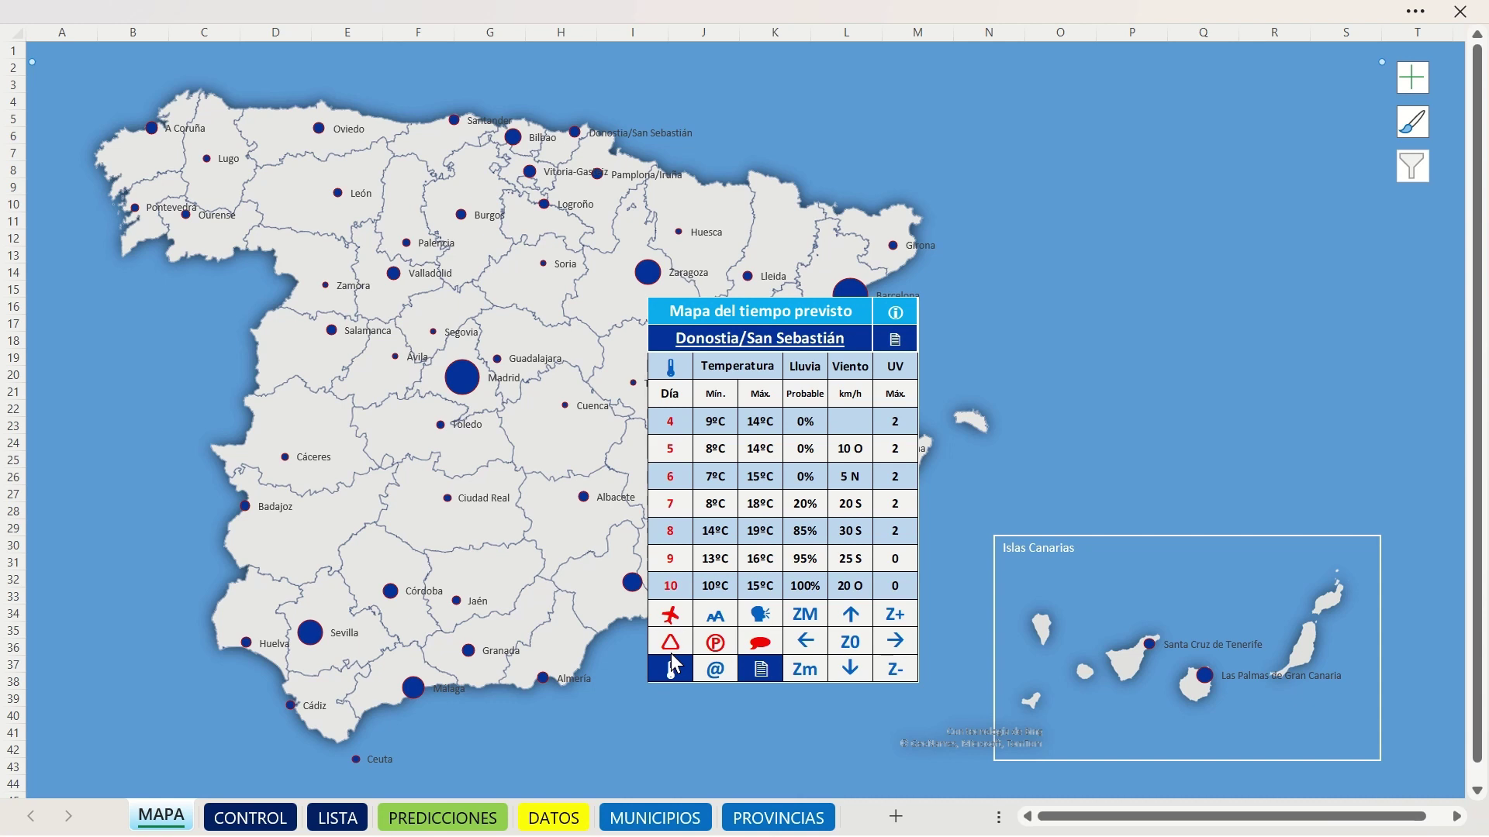
left_click(672, 669)
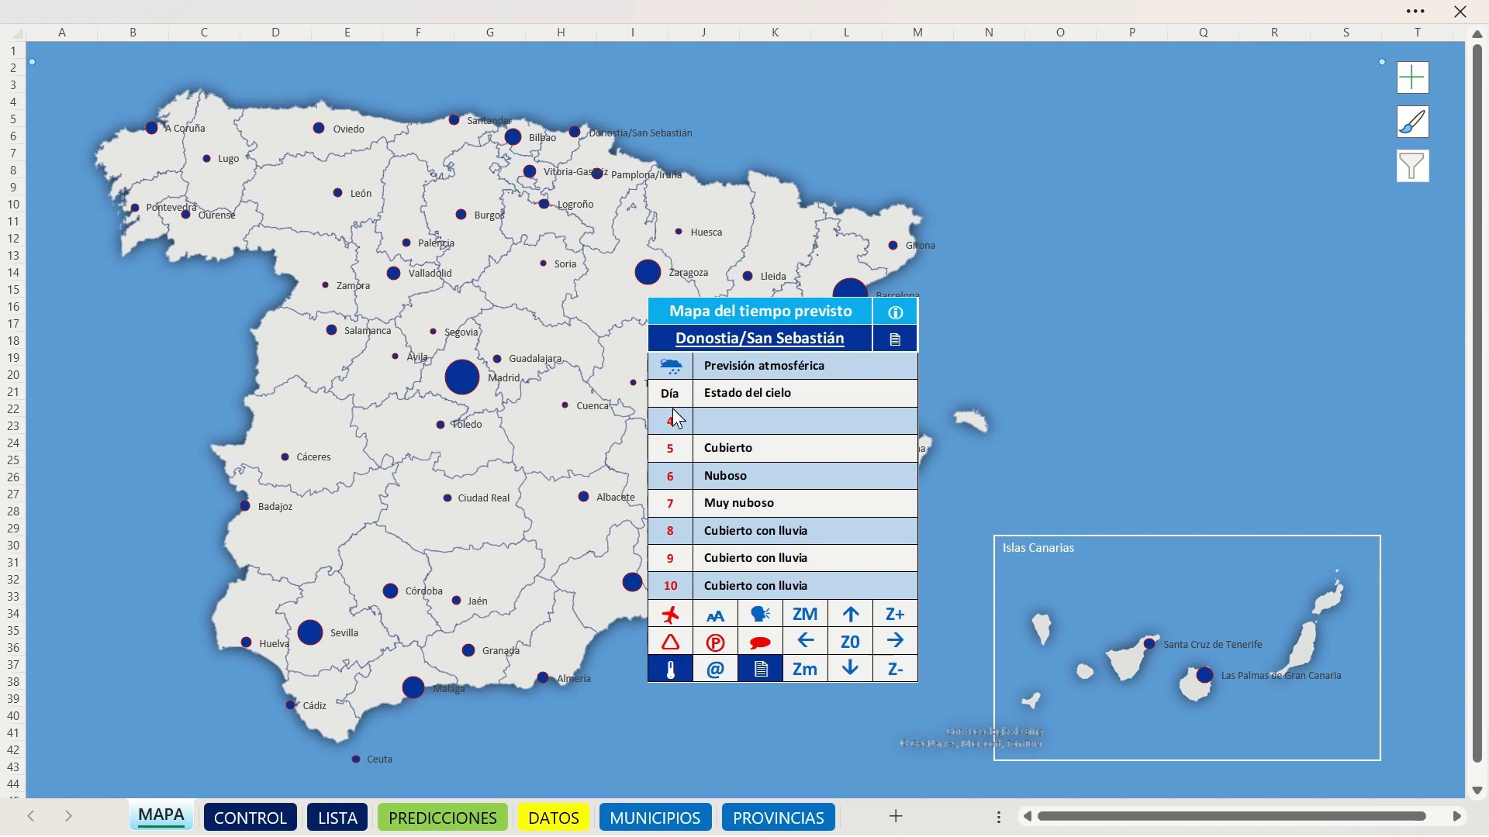
Compare the Zaragoza and Huesca sky-state outlooks, ending on Zaragoza
left_click(660, 284)
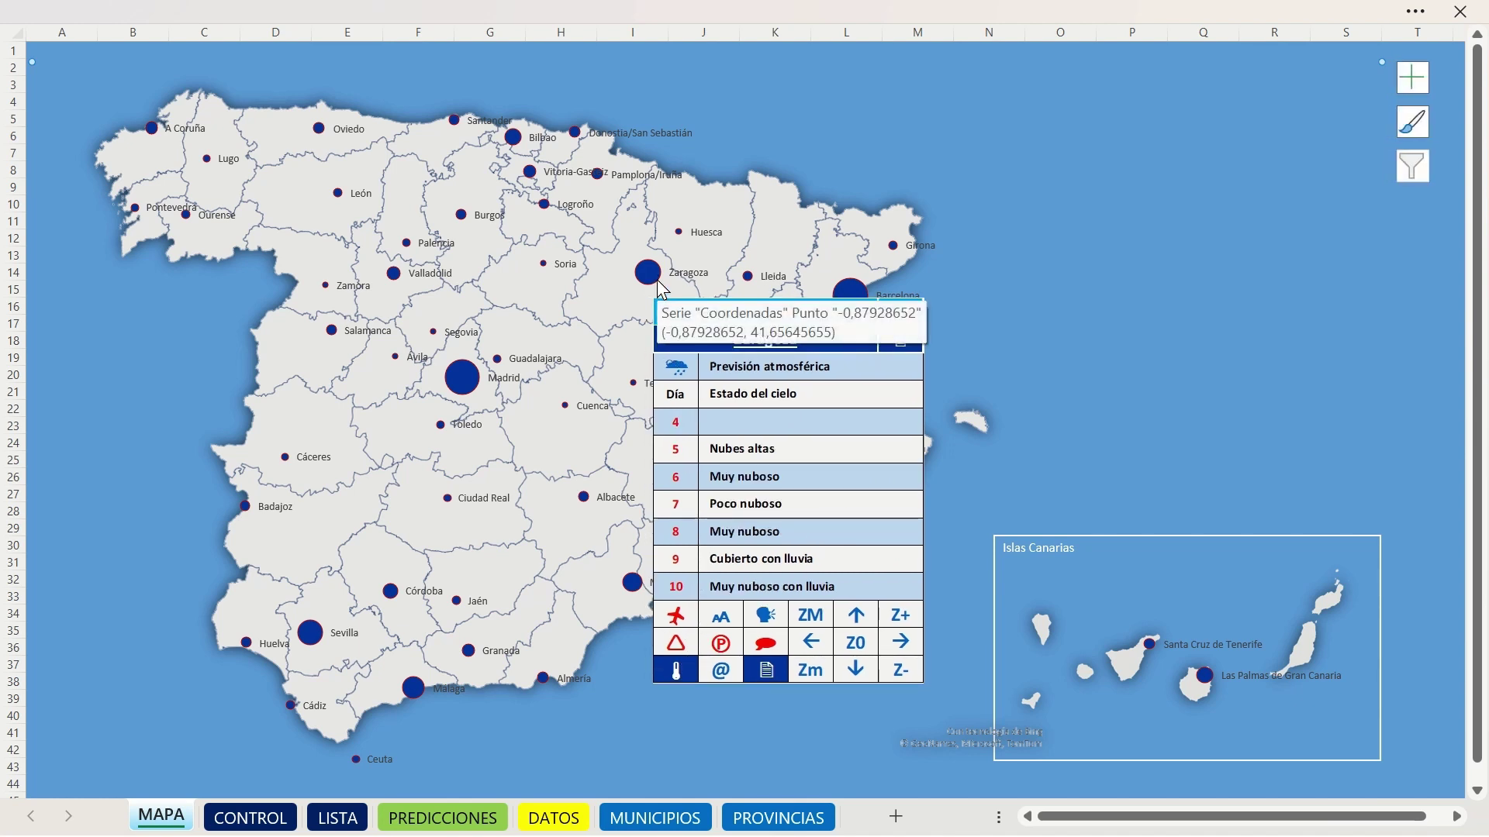
left_click(680, 232)
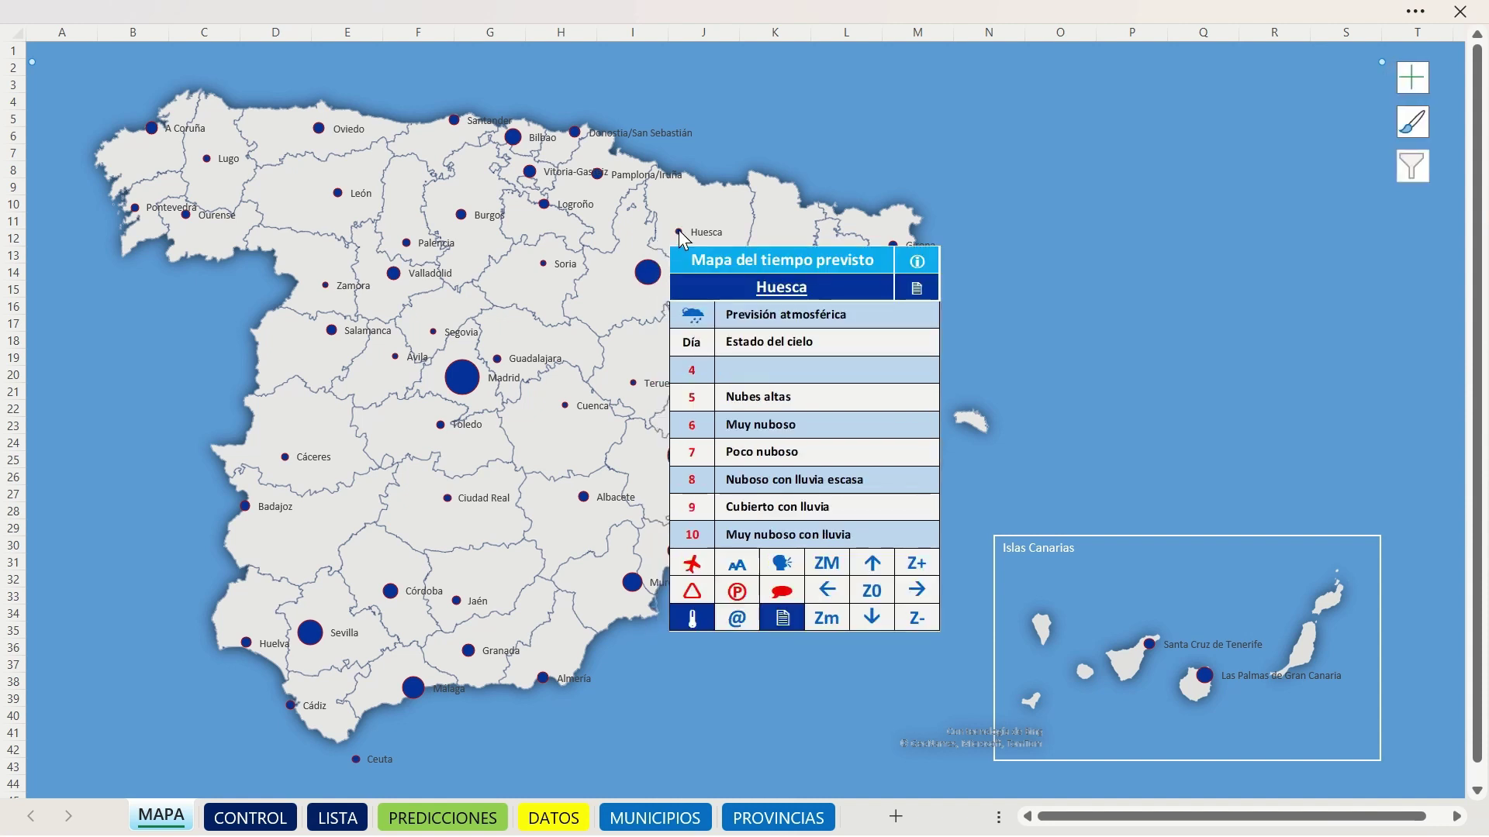
left_click(649, 272)
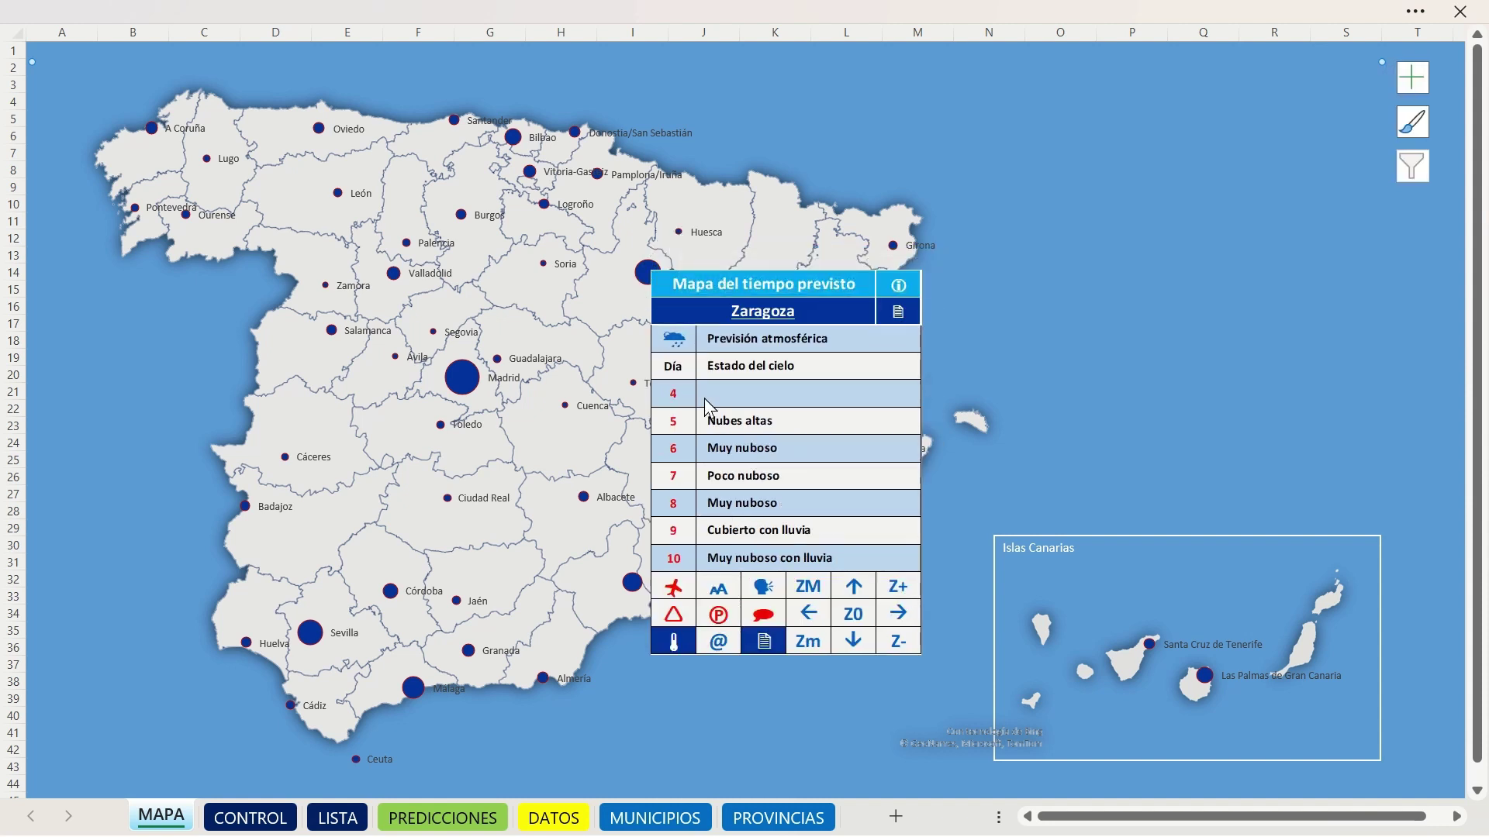